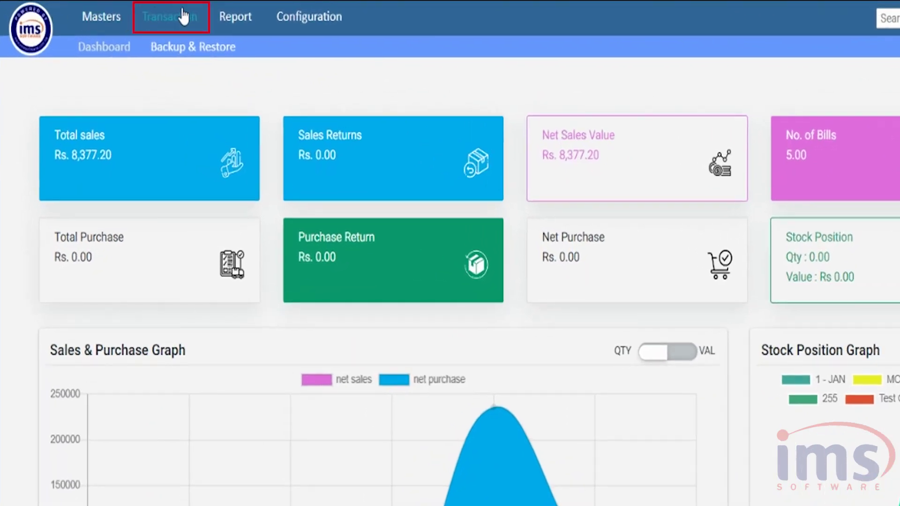
# Open a new Opening Stock Entry form (OP91-MMX-79/80) under Transaction > Inventory Movement.
pyautogui.click(129, 10)
pyautogui.click(237, 46)
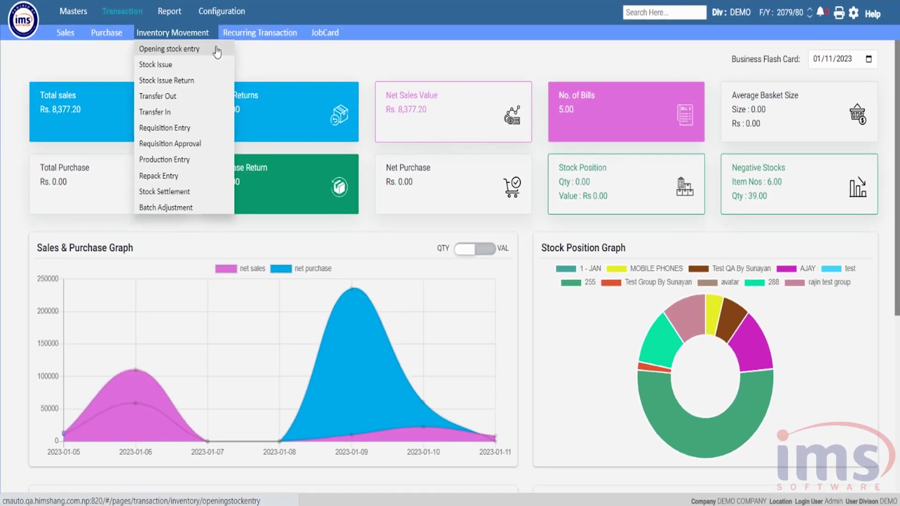
pyautogui.click(254, 61)
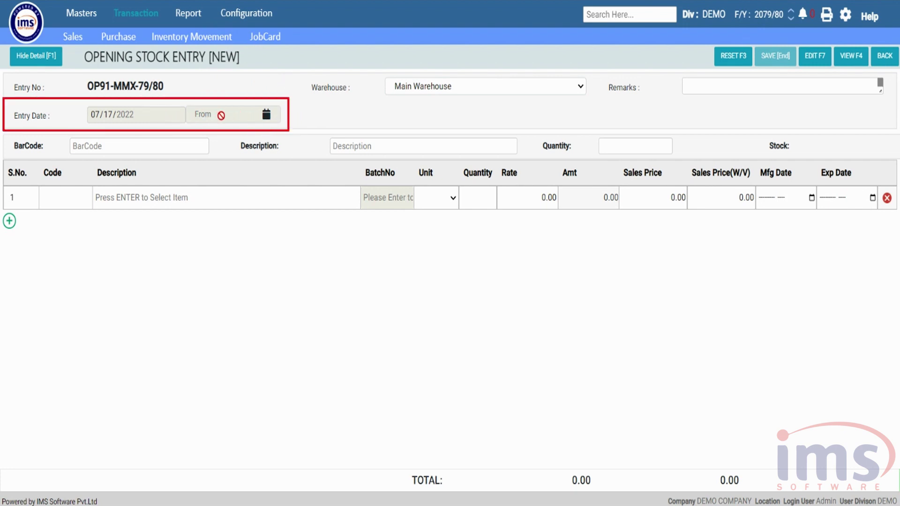
# Set the entry's warehouse to Main Warehouse and its remark to 'Opening Stock'.
pyautogui.click(87, 119)
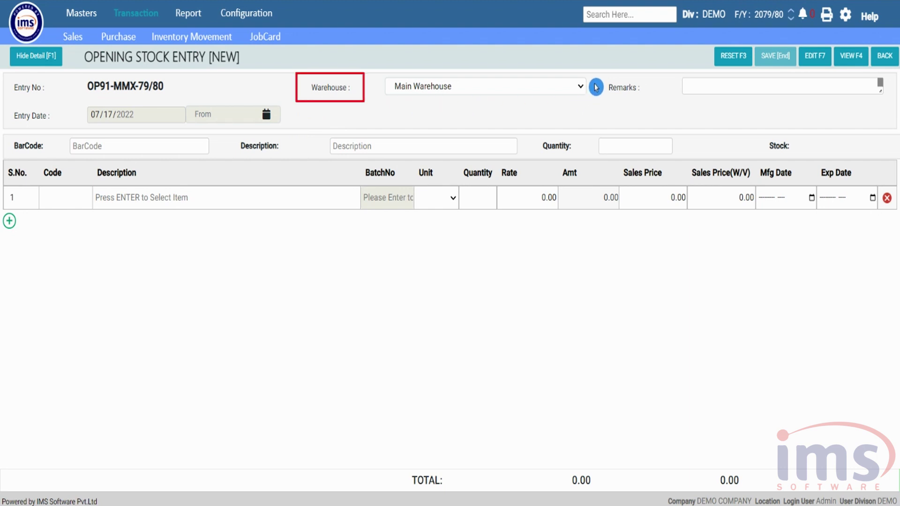
pyautogui.click(578, 86)
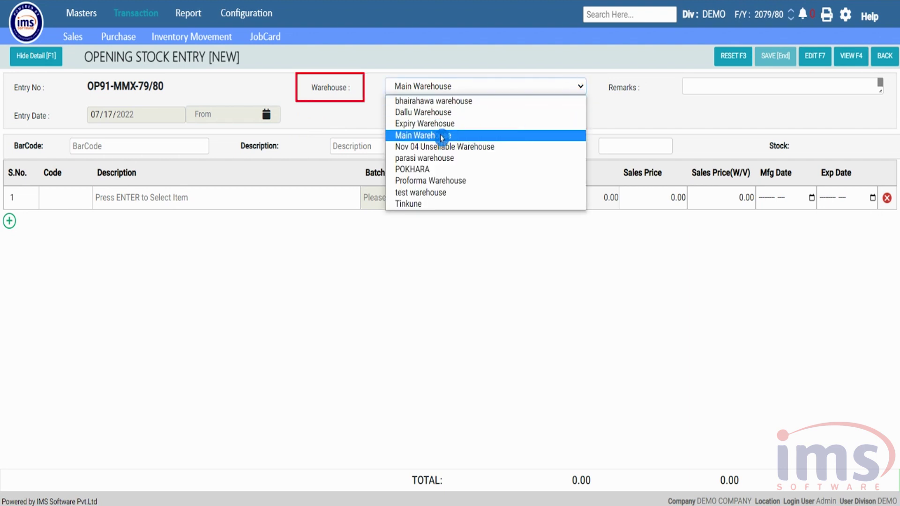
pyautogui.click(563, 137)
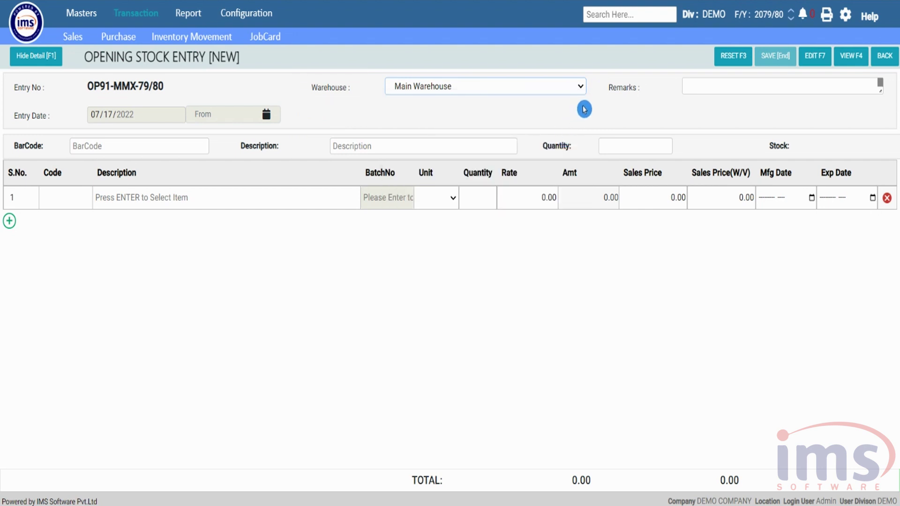
pyautogui.click(692, 85)
pyautogui.write('Opening St')
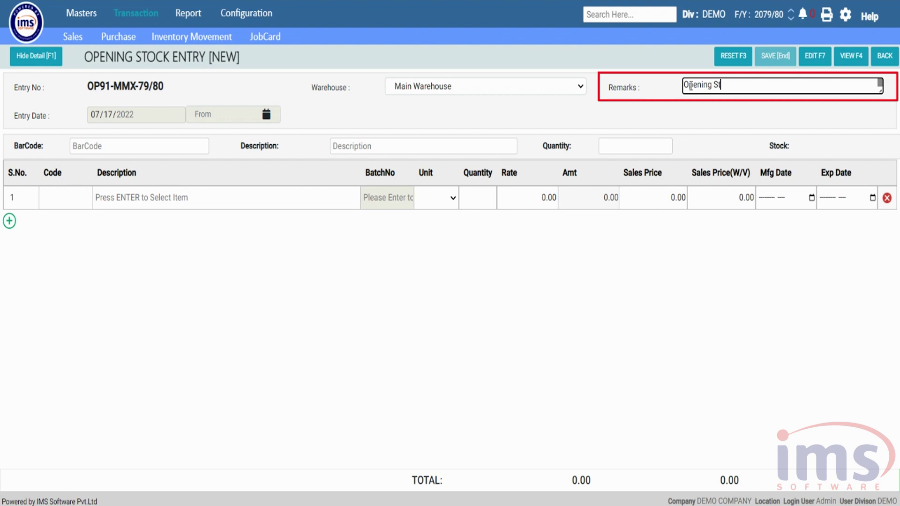
pyautogui.write('ock')
pyautogui.click(688, 111)
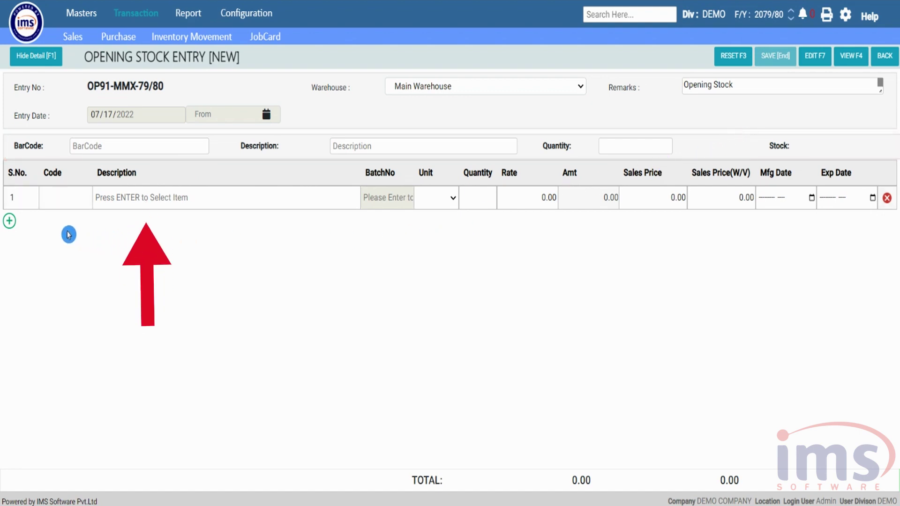
# Hide the header details and pick Dettol for row 1 by searching item code 10.1.
pyautogui.click(114, 198)
pyautogui.press('F1')
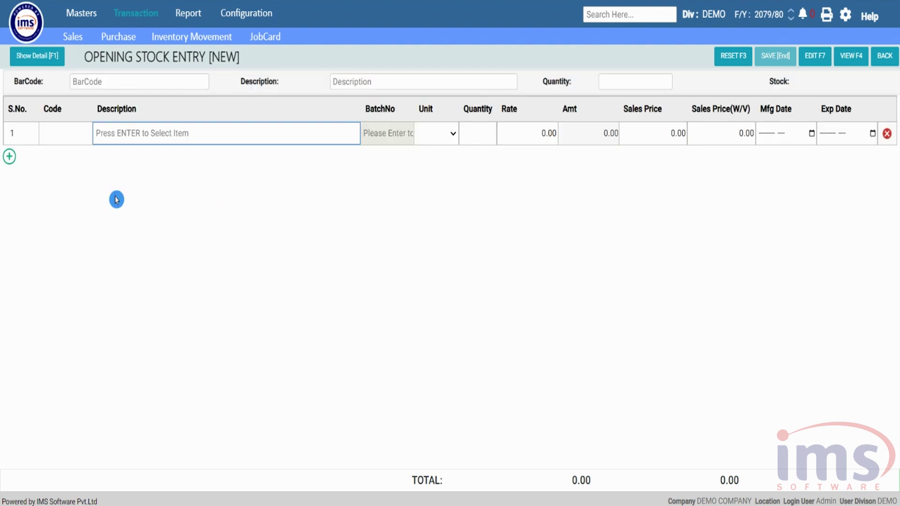
pyautogui.press('Return')
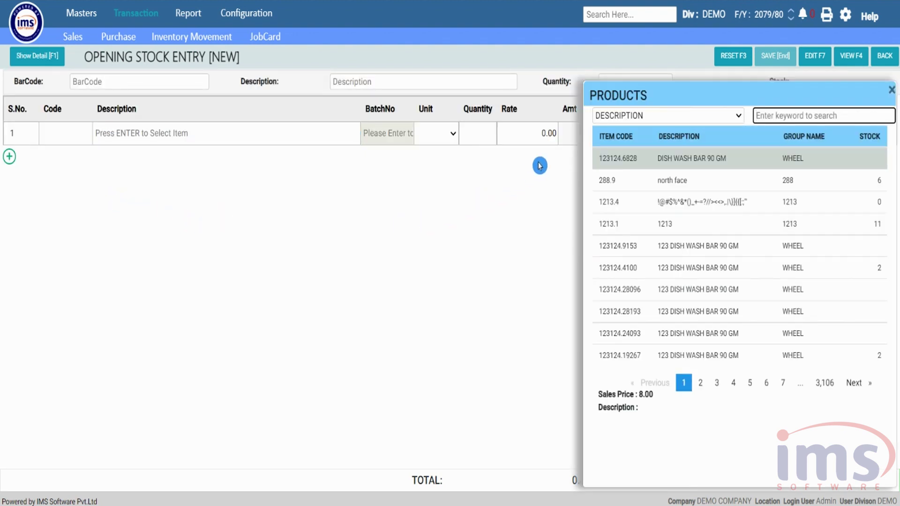
pyautogui.click(730, 120)
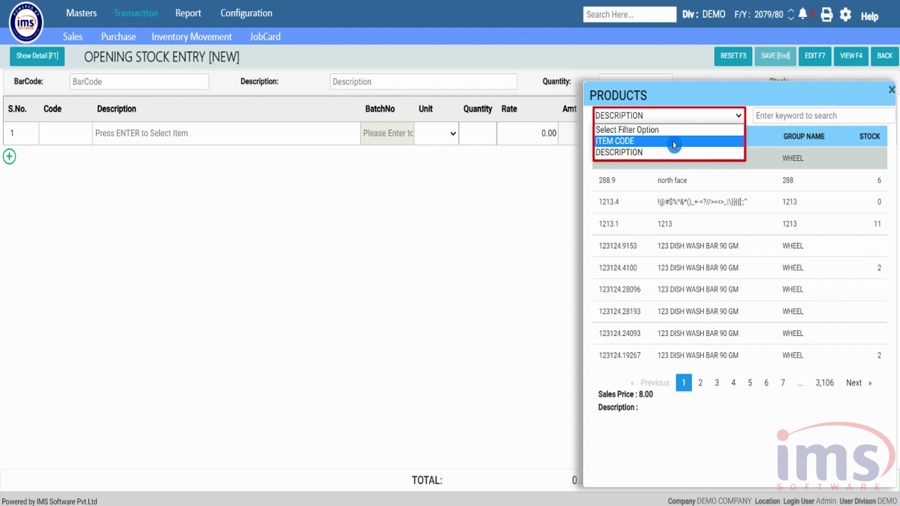
pyautogui.click(700, 141)
pyautogui.write('10.1')
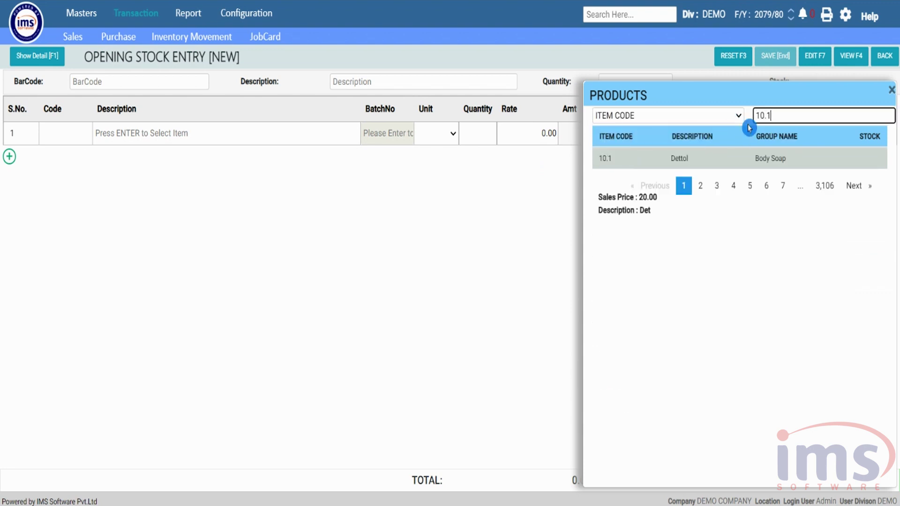
pyautogui.click(856, 160)
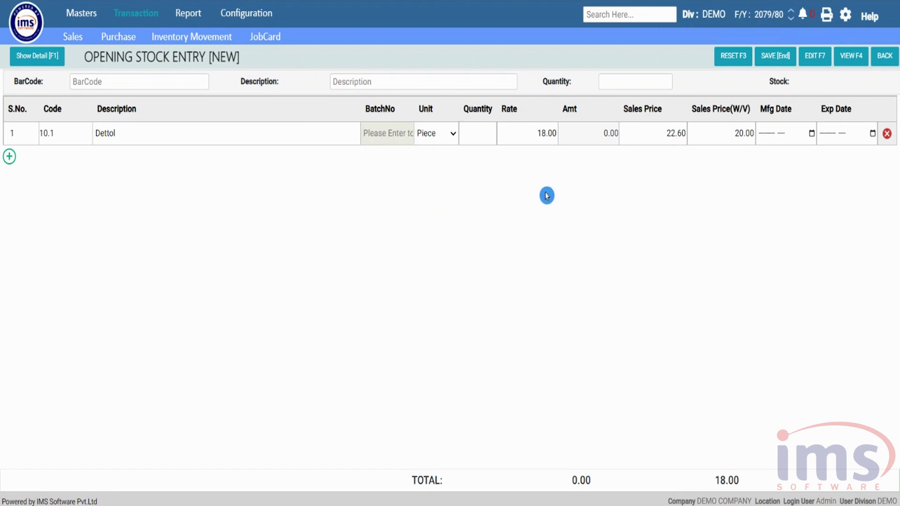
# Enter Dettol quantity 10 and confirm the line at rate 18.00, totalling 180.00.
pyautogui.click(535, 165)
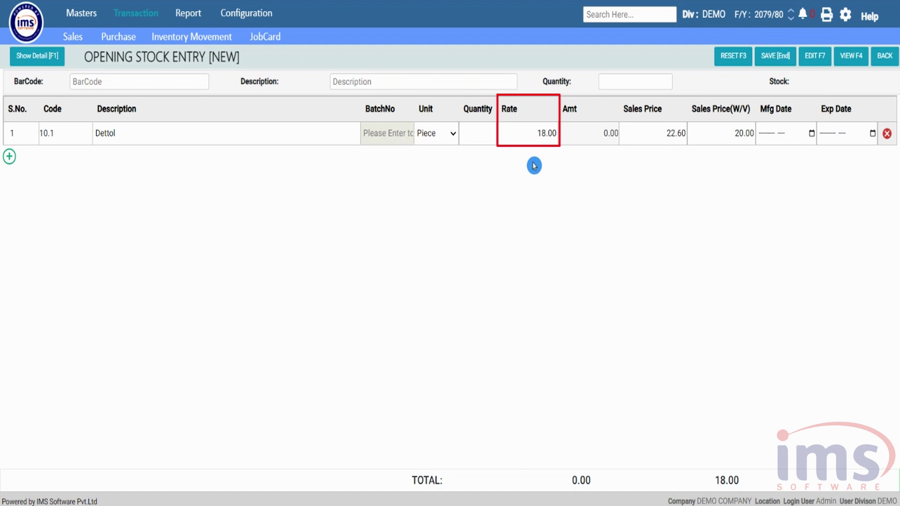
pyautogui.click(535, 165)
pyautogui.doubleClick(553, 169)
pyautogui.write('20')
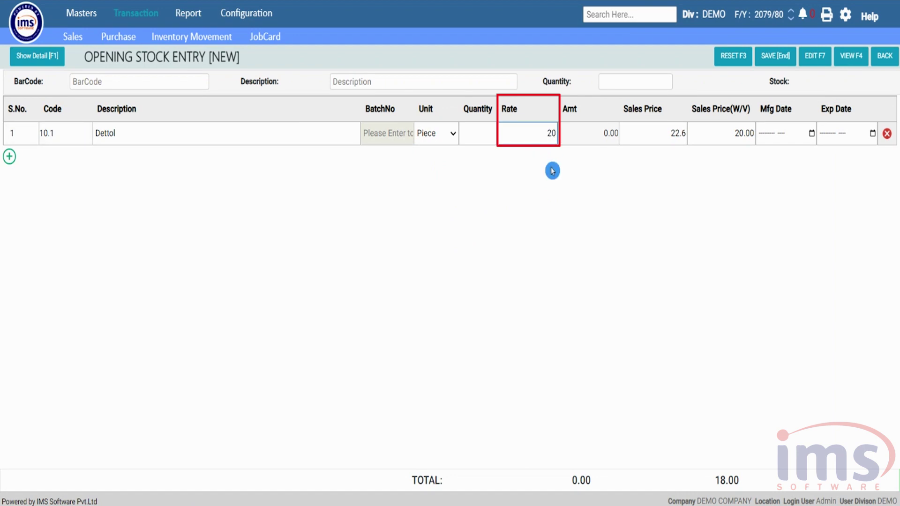
pyautogui.click(535, 164)
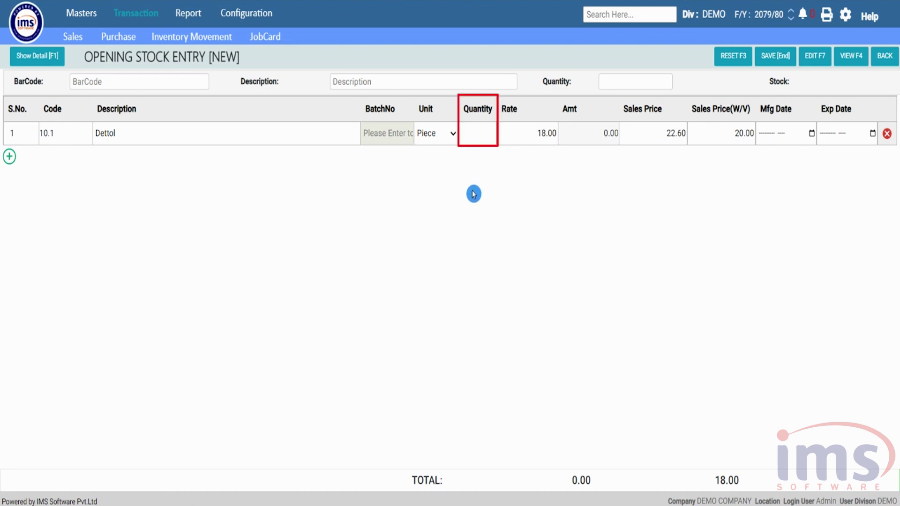
pyautogui.click(477, 134)
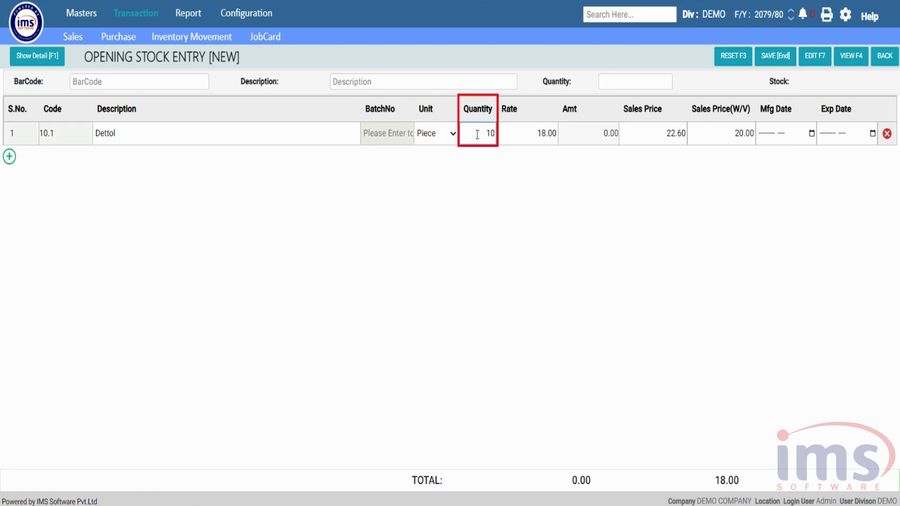
pyautogui.write('10')
pyautogui.press('Tab')
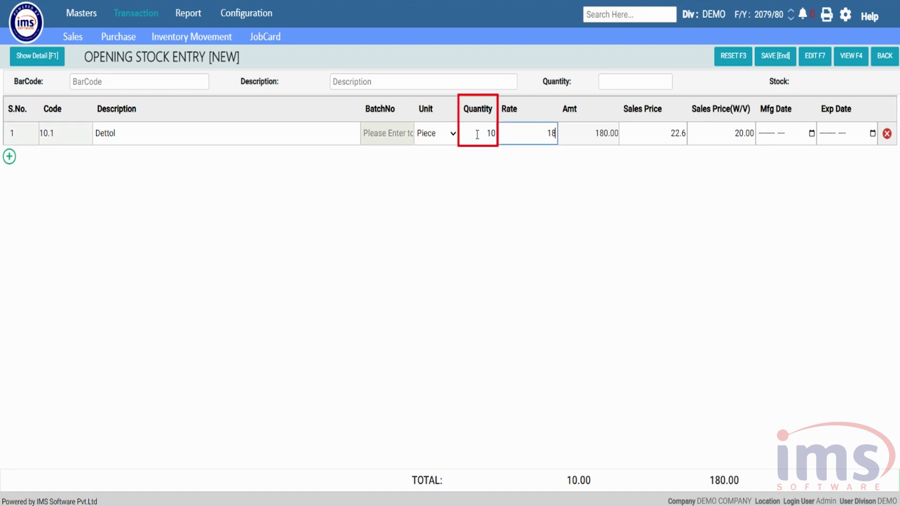
pyautogui.click(592, 171)
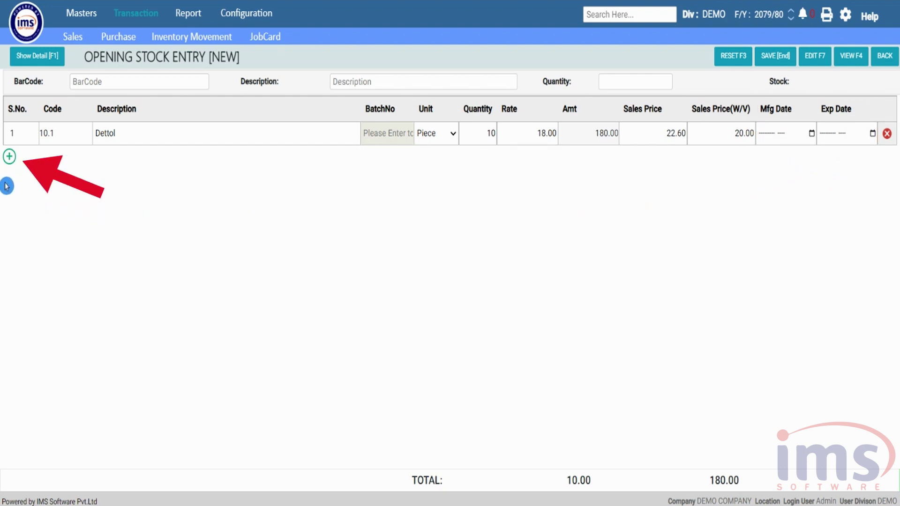
# Add a second row with Life buoy (code 10.2), quantity 10 at rate 15.
pyautogui.click(10, 157)
pyautogui.press('Return')
pyautogui.write('10.2')
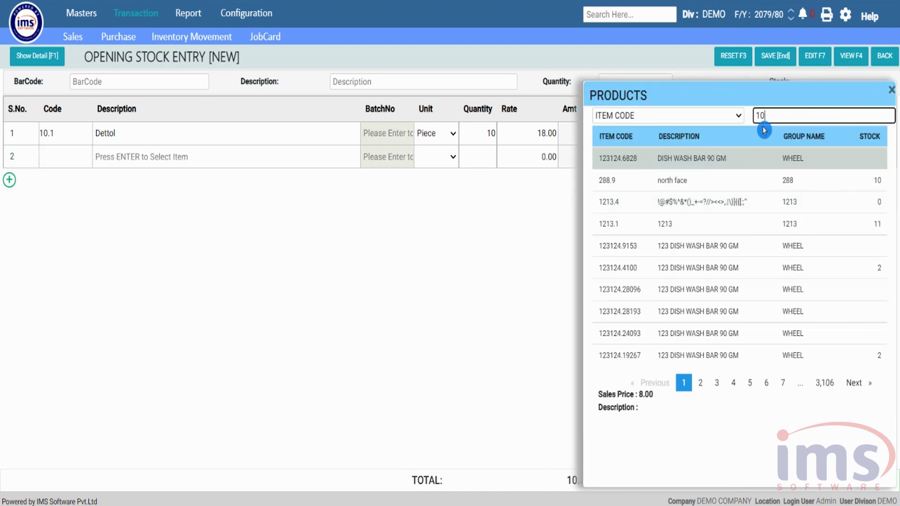
pyautogui.press('Return')
pyautogui.write('10')
pyautogui.press('Return')
pyautogui.write('15')
pyautogui.press('Return')
pyautogui.press('Return')
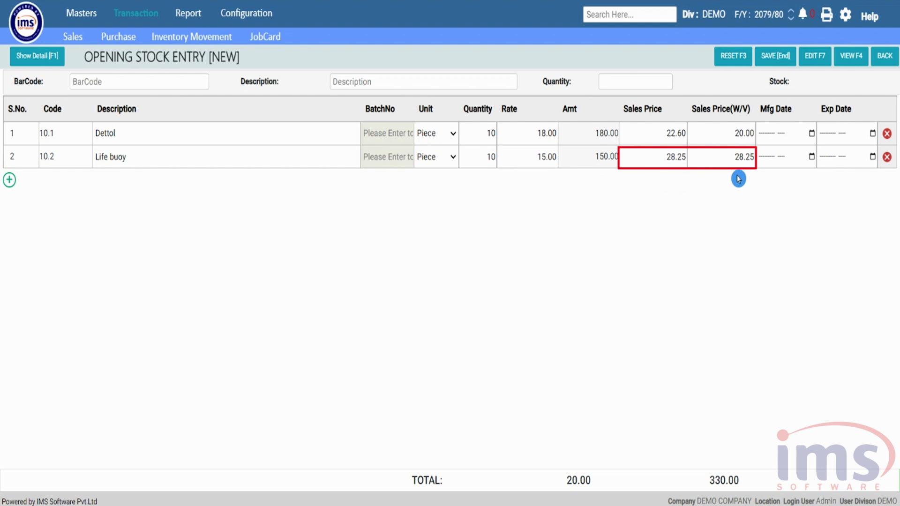
# Add a test third row with the dish wash bar, then delete it.
pyautogui.click(10, 180)
pyautogui.press('Return')
pyautogui.press('Return')
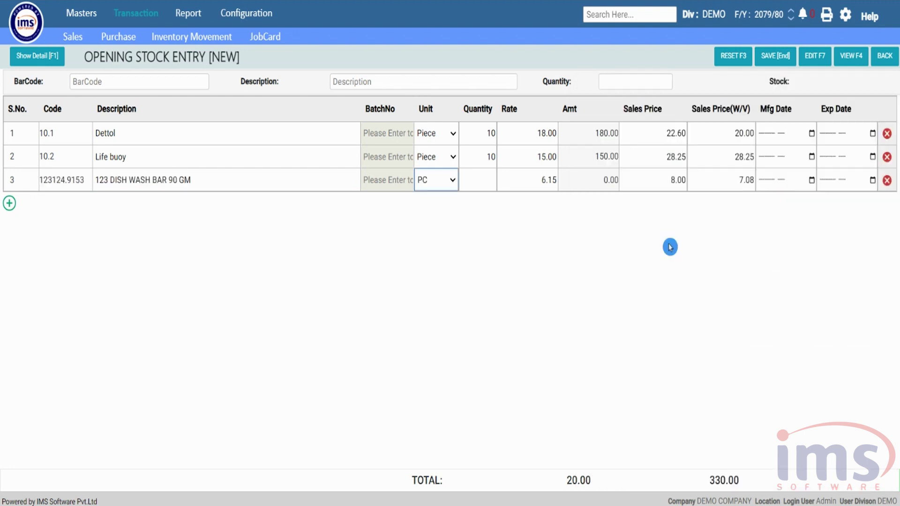
pyautogui.press('Return')
pyautogui.write('20')
pyautogui.press('Return')
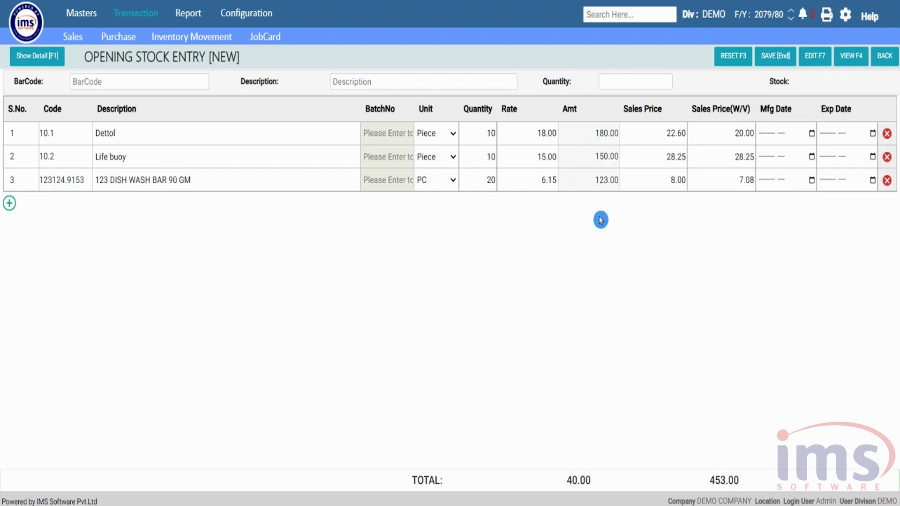
pyautogui.click(888, 185)
pyautogui.click(505, 43)
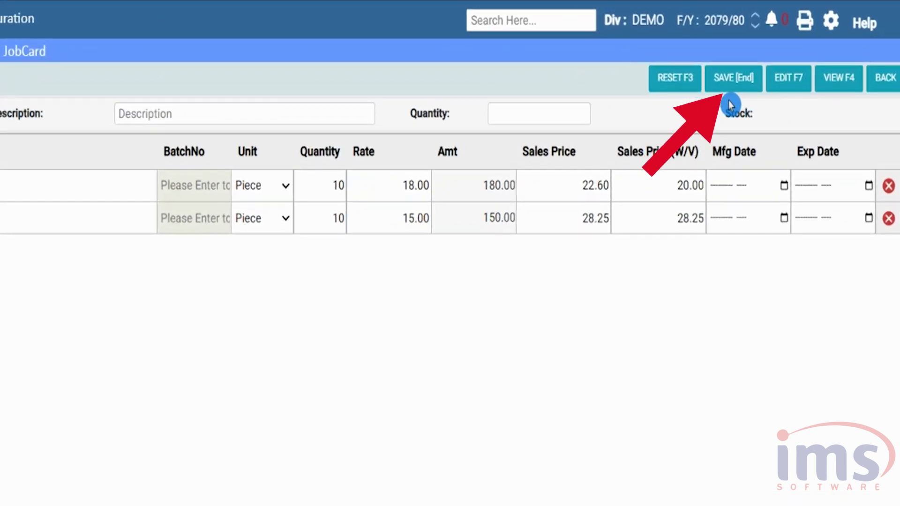
# Save the opening stock entry and reload voucher OP93 to review it.
pyautogui.click(728, 95)
pyautogui.click(578, 329)
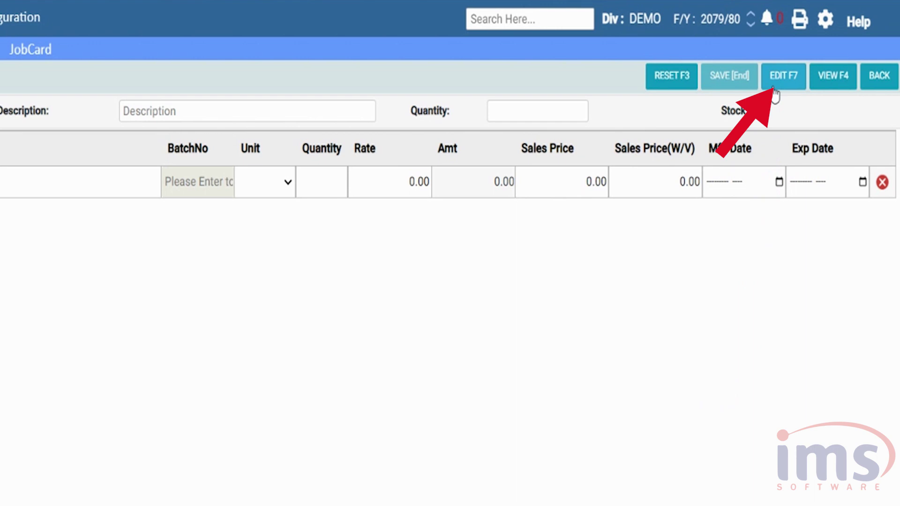
pyautogui.click(779, 84)
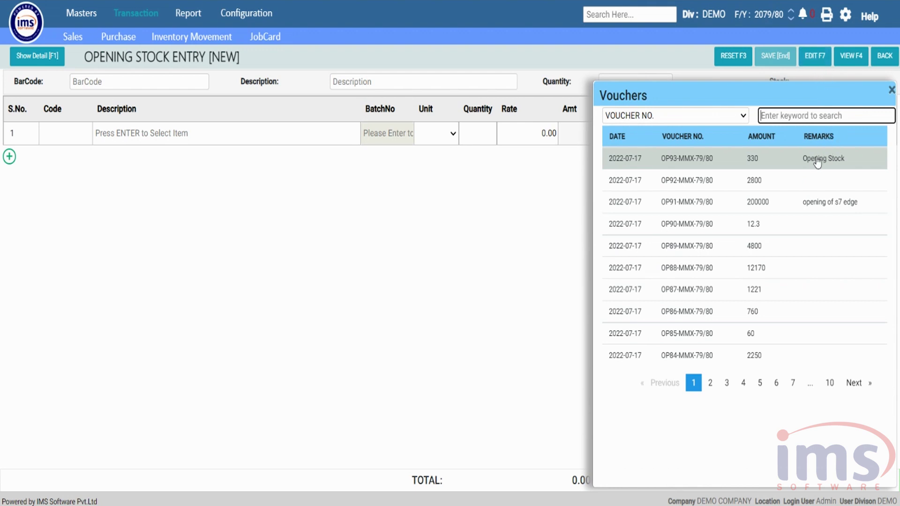
pyautogui.click(776, 167)
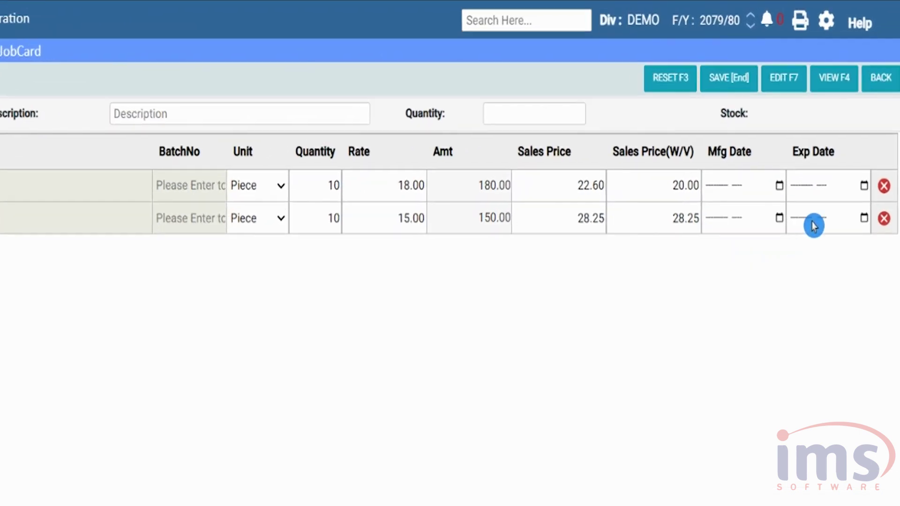
pyautogui.click(833, 85)
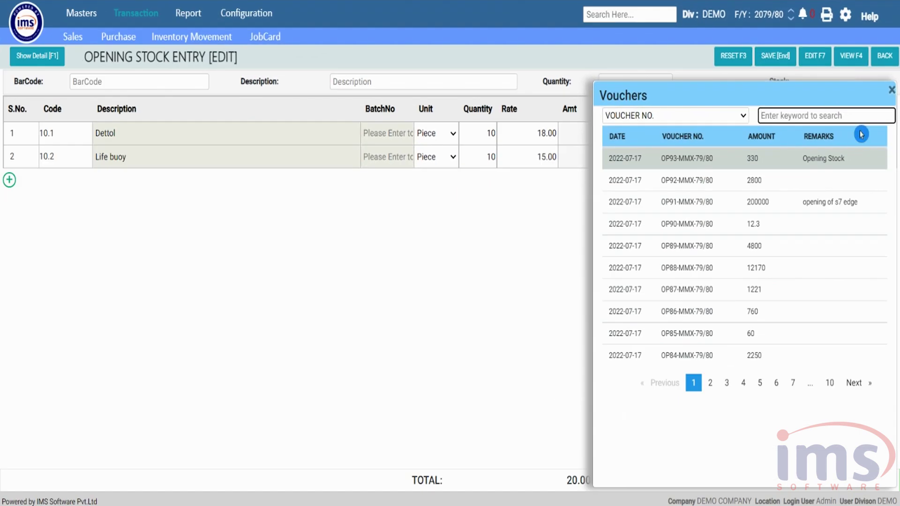
pyautogui.click(776, 165)
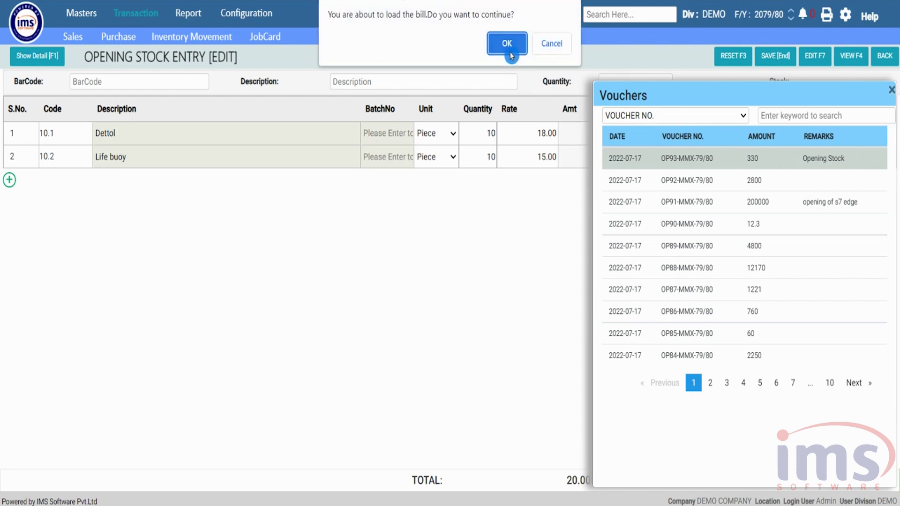
pyautogui.click(508, 45)
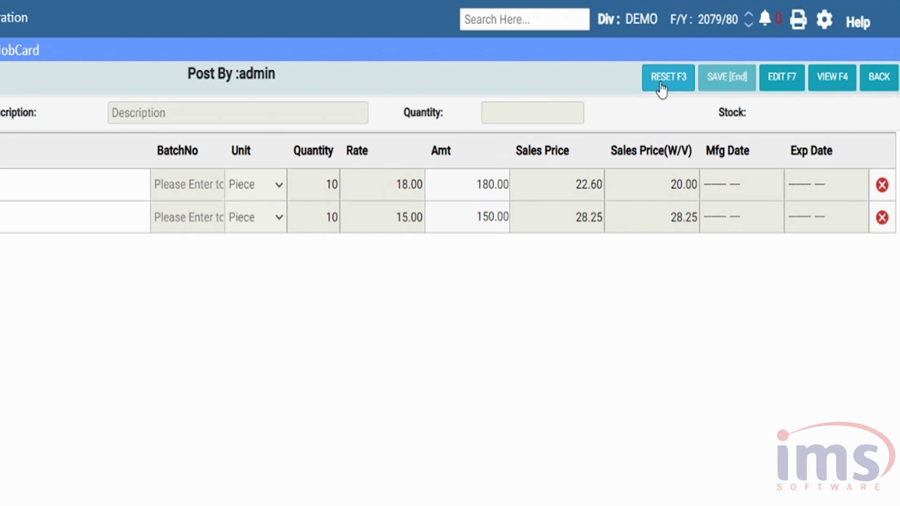
# Reset the entry form to blank and go back to the dashboard.
pyautogui.click(734, 55)
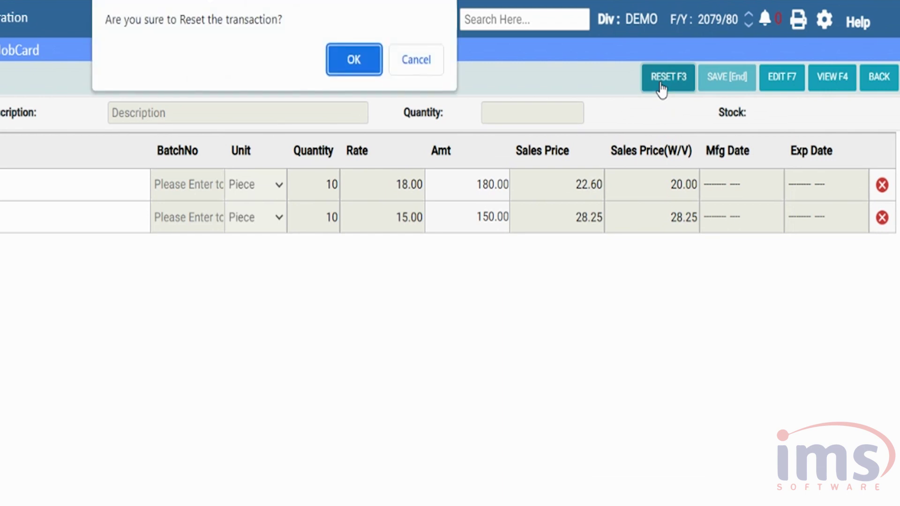
pyautogui.click(368, 71)
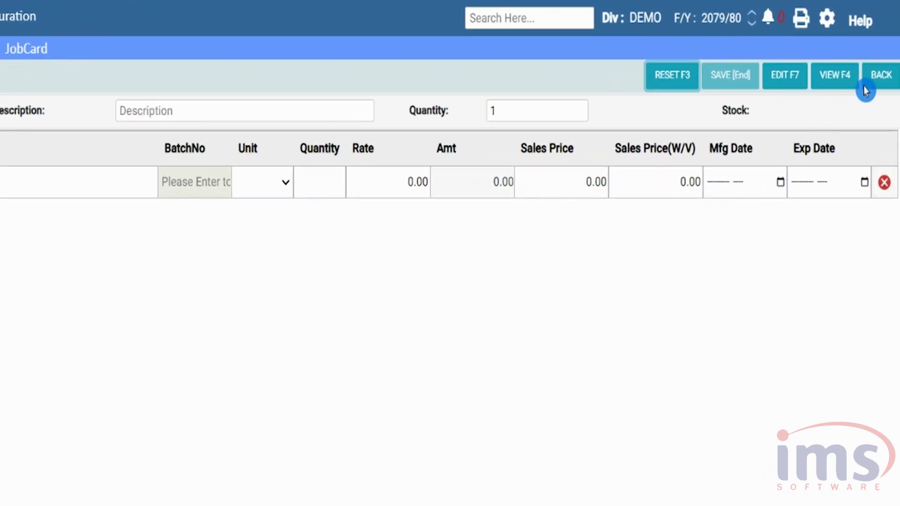
pyautogui.click(884, 57)
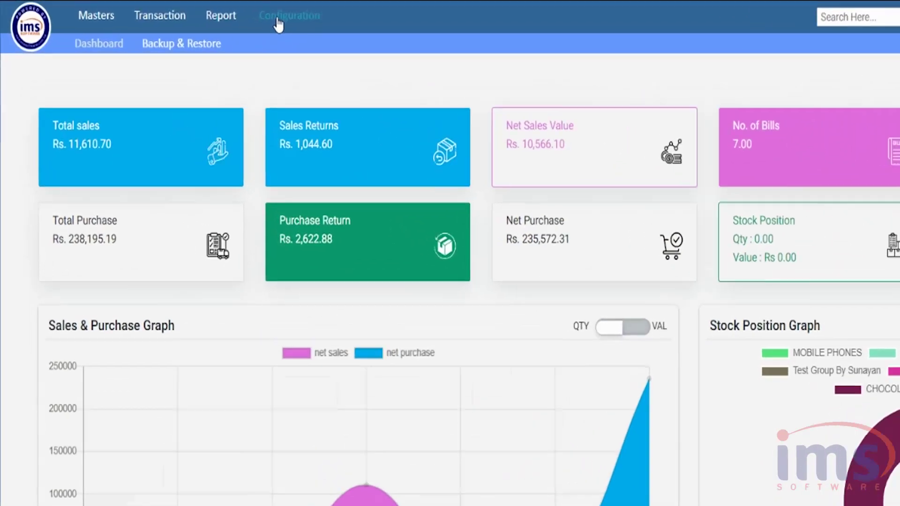
# Download the Opening Stocks sample Excel from Configuration > Master Migration > Sheet Generation.
pyautogui.click(278, 24)
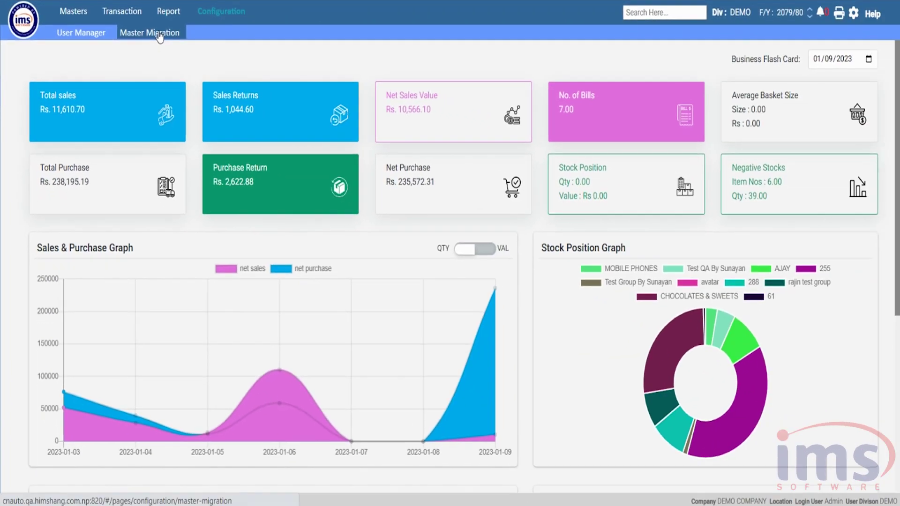
pyautogui.click(159, 37)
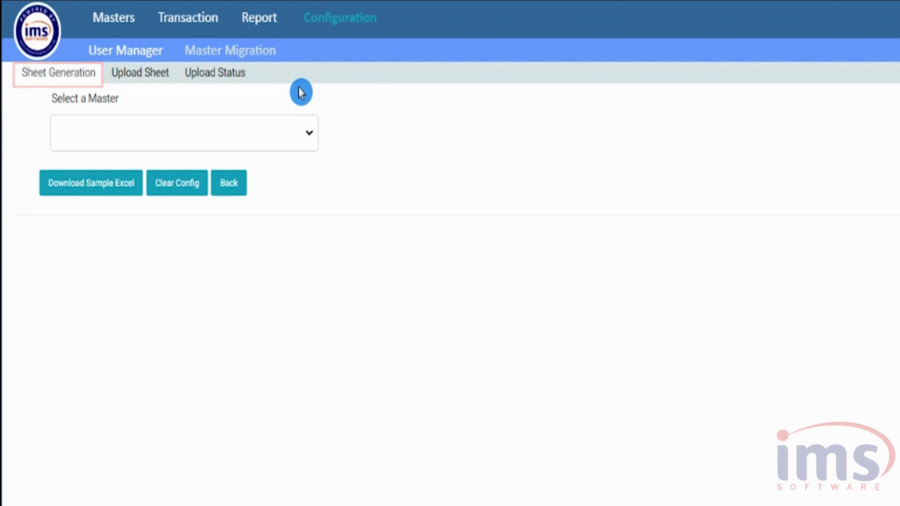
pyautogui.click(311, 135)
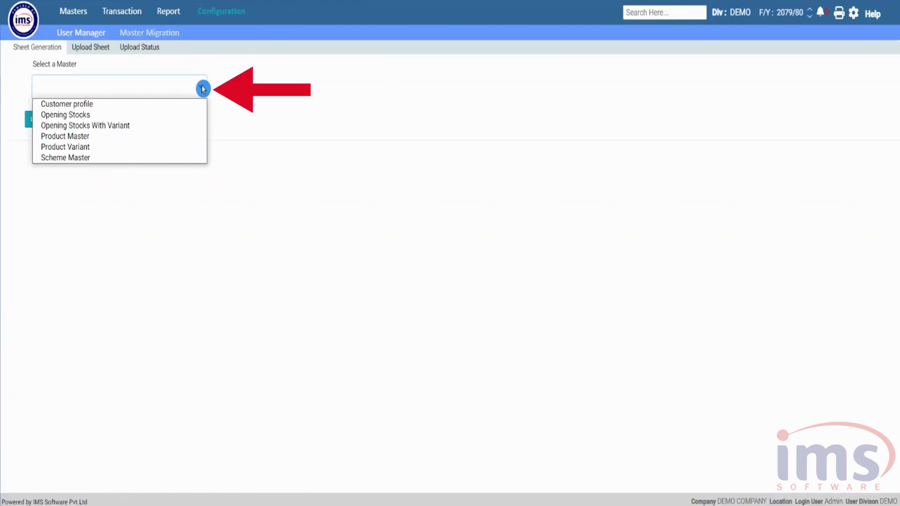
pyautogui.click(81, 115)
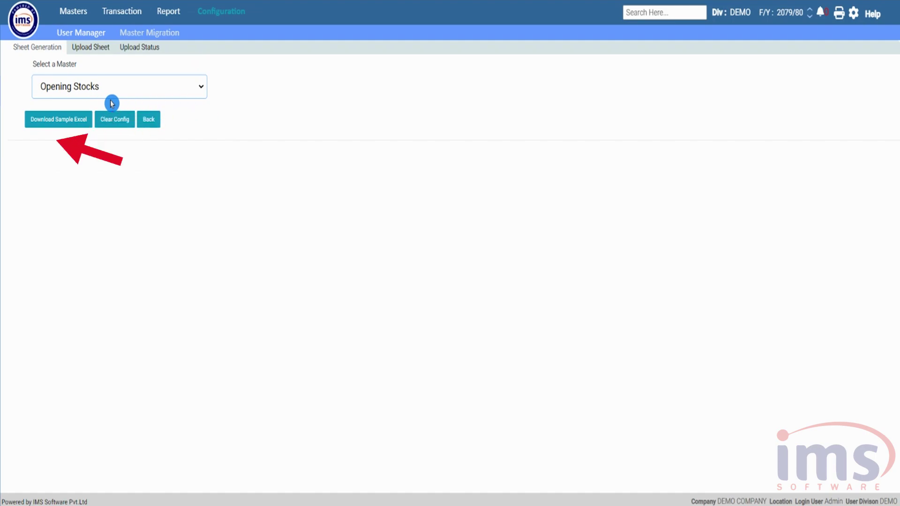
pyautogui.click(70, 119)
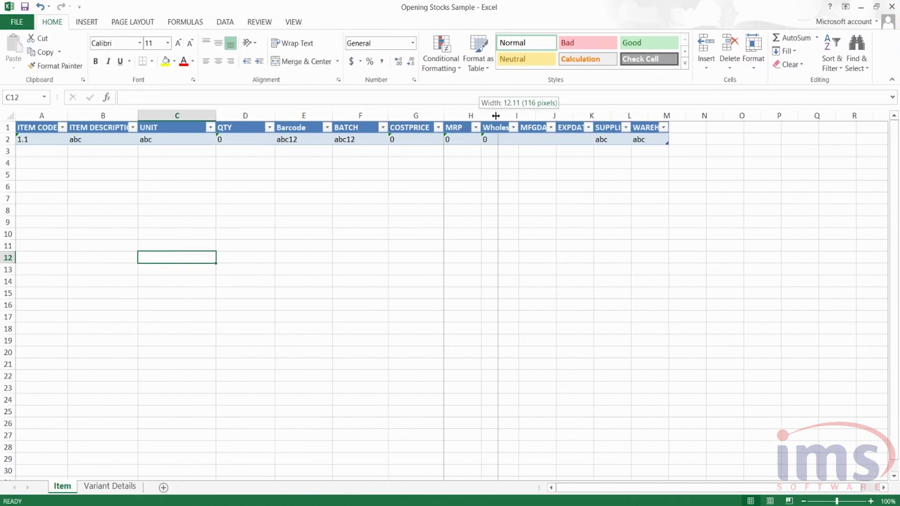
# Replace row 2's sample data with description Dettol, unit Piece and quantity 10.
pyautogui.moveTo(669, 115); pyautogui.dragTo(803, 115)
pyautogui.click(38, 140)
pyautogui.press('BackSpace')
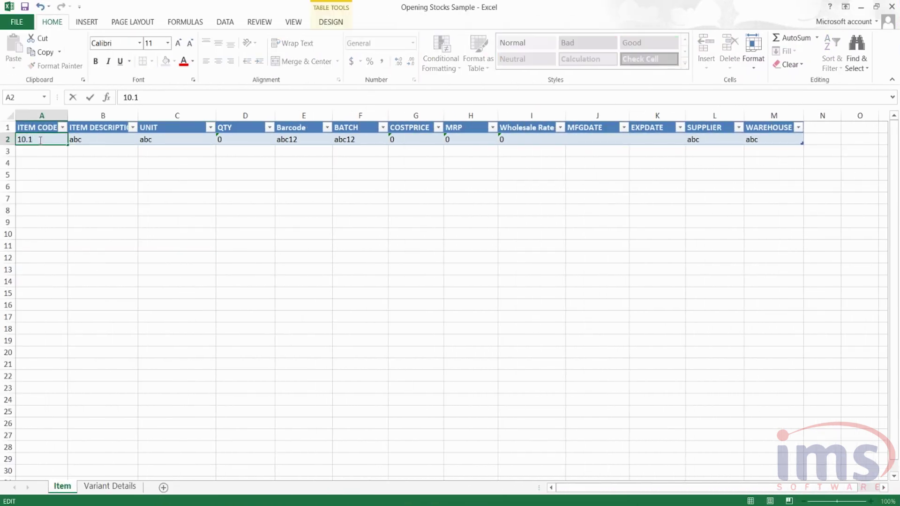
pyautogui.click(87, 139)
pyautogui.press('BackSpace')
pyautogui.write('Dettol')
pyautogui.click(171, 139)
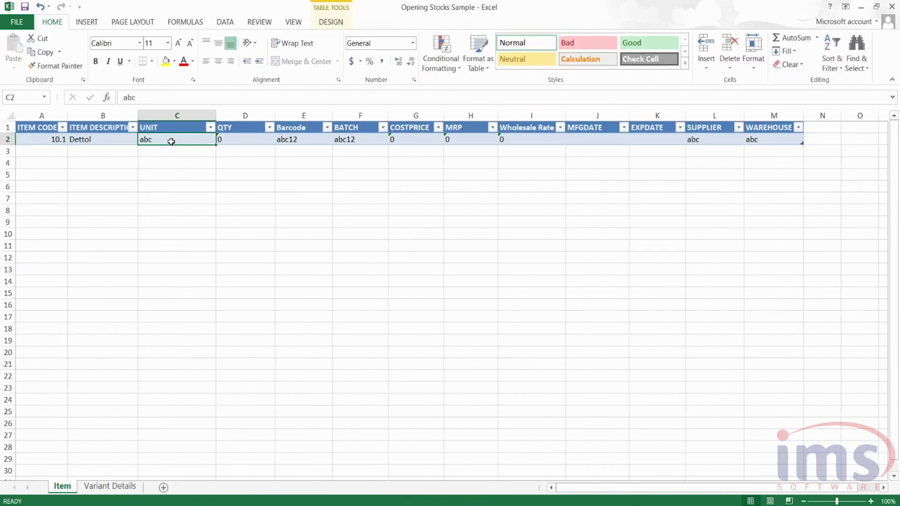
pyautogui.press('BackSpace')
pyautogui.write('Piece')
pyautogui.click(240, 139)
pyautogui.press('BackSpace')
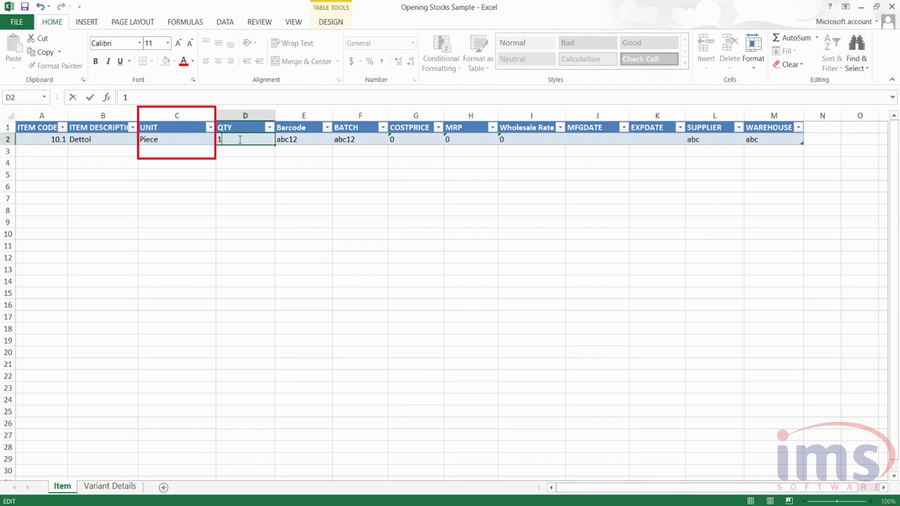
pyautogui.write('10')
pyautogui.click(301, 139)
pyautogui.press('BackSpace')
# Give Dettol cost price 20, MRP 25, supplier AAR and warehouse Main Warehouse.
pyautogui.click(365, 141)
pyautogui.press('BackSpace')
pyautogui.write('ab')
pyautogui.press('BackSpace')
pyautogui.press('BackSpace')
pyautogui.click(416, 140)
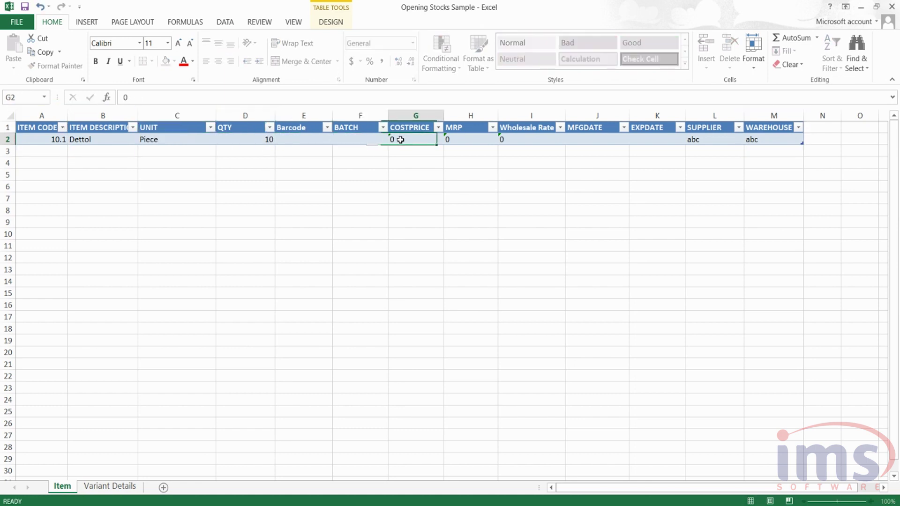
pyautogui.press('BackSpace')
pyautogui.write('20')
pyautogui.click(469, 140)
pyautogui.press('BackSpace')
pyautogui.write('25')
pyautogui.click(511, 142)
pyautogui.press('BackSpace')
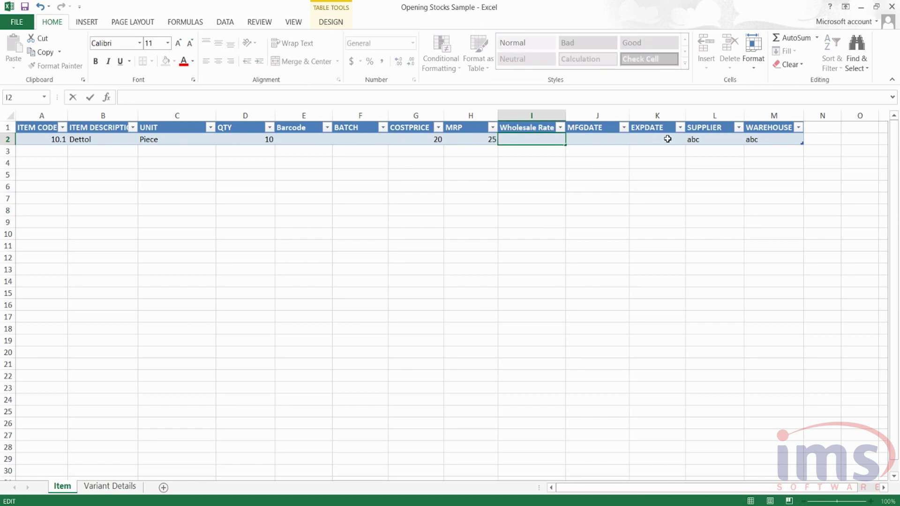
pyautogui.click(708, 140)
pyautogui.press('BackSpace')
pyautogui.write('AARYA TRA')
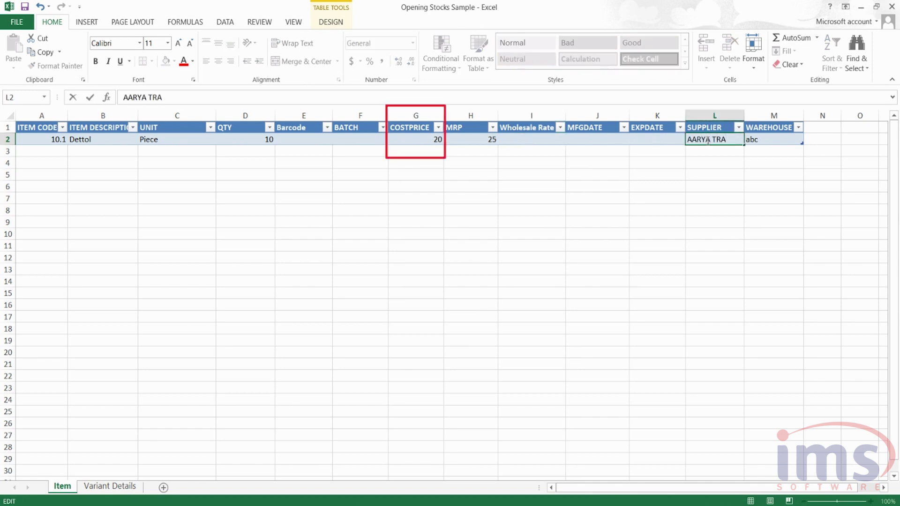
pyautogui.click(773, 141)
pyautogui.press('BackSpace')
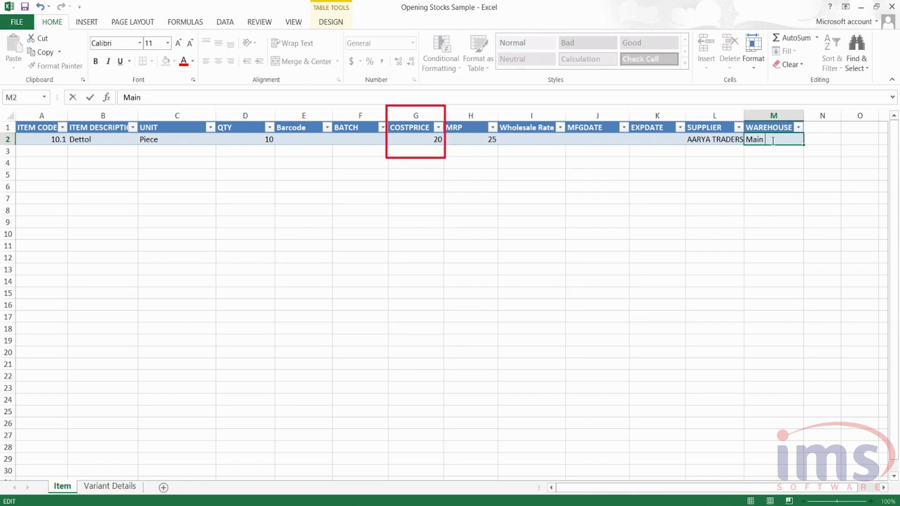
pyautogui.write('Main Warehouse')
# Enter item code 10.2 and description Life Buoy in row 3.
pyautogui.click(41, 151)
pyautogui.write('10.2')
pyautogui.click(42, 151)
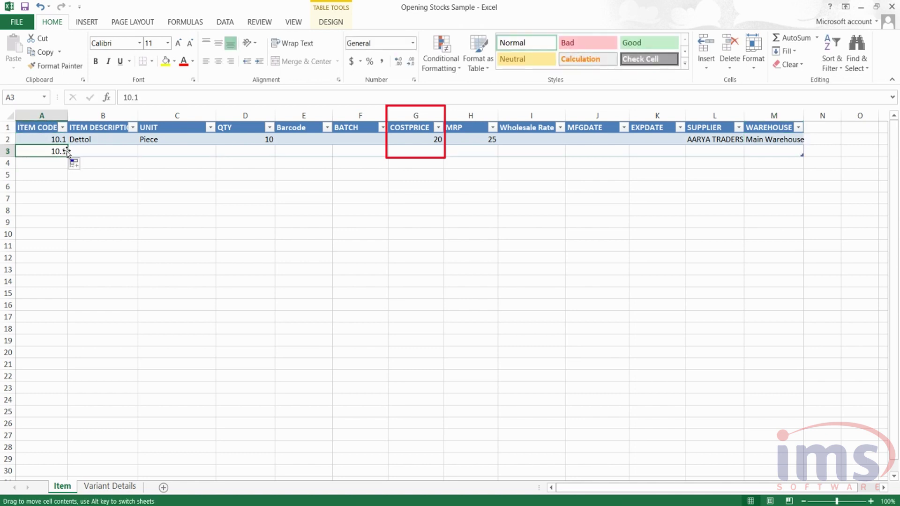
pyautogui.click(89, 150)
pyautogui.press('BackSpace')
pyautogui.write('Life Buoy')
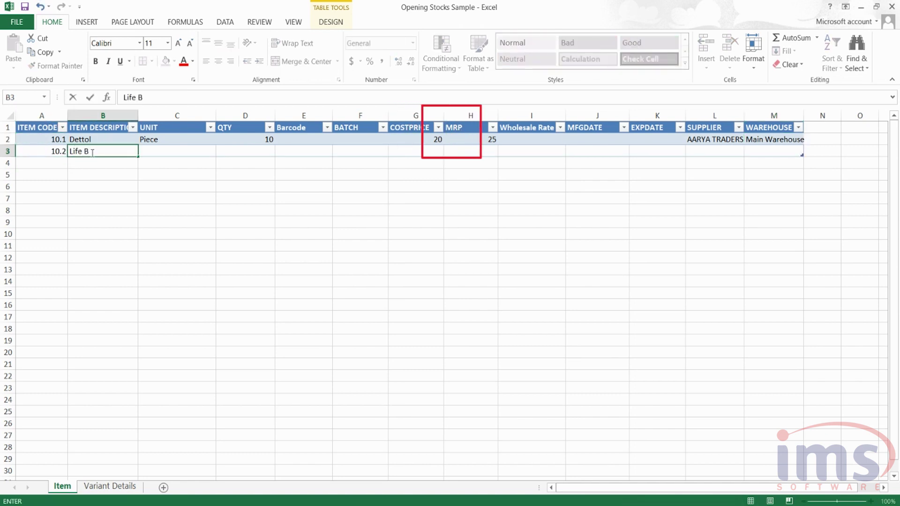
pyautogui.press('Tab')
# Fill Life Buoy's row with Piece, quantity 10, cost 15, MRP 20, AARYA TRADERS, Main Warehouse.
pyautogui.click(184, 139)
pyautogui.moveTo(215, 145); pyautogui.dragTo(215, 156)
pyautogui.click(263, 141)
pyautogui.moveTo(274, 145); pyautogui.dragTo(274, 156)
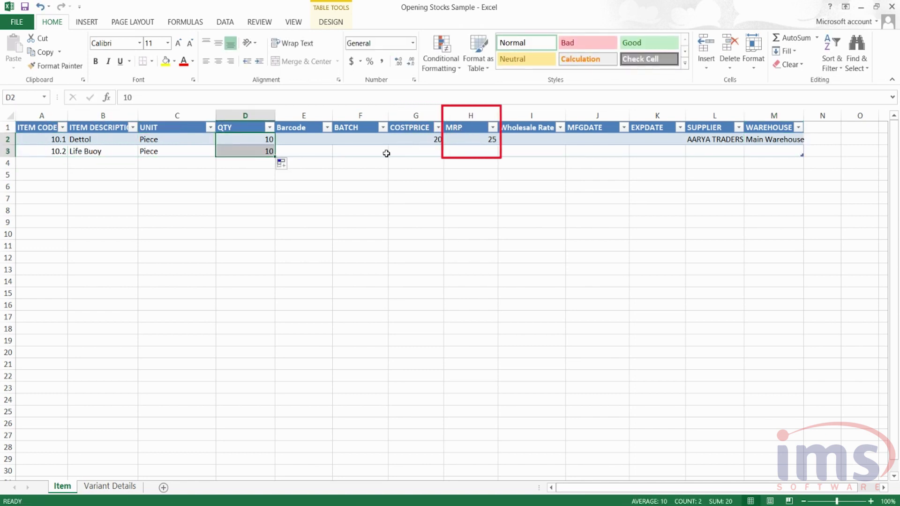
pyautogui.click(416, 151)
pyautogui.write('15')
pyautogui.click(466, 151)
pyautogui.write('20')
pyautogui.click(715, 140)
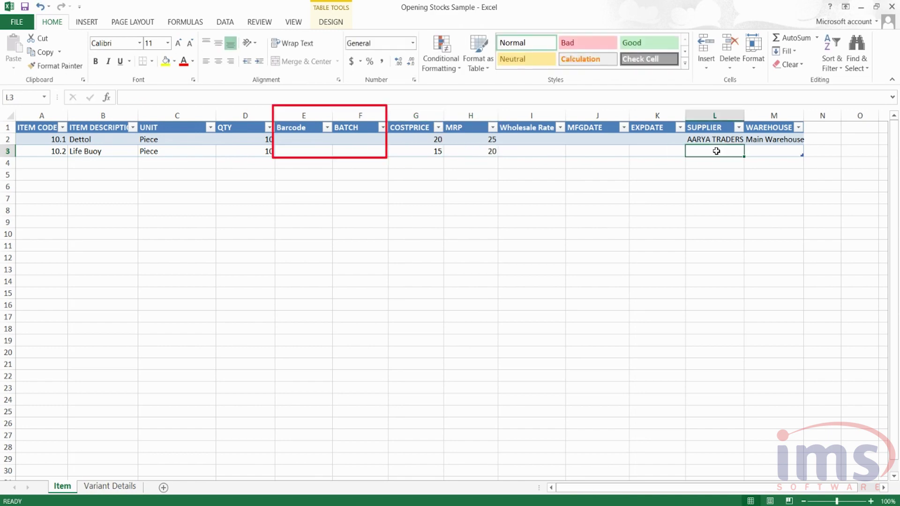
pyautogui.moveTo(744, 145); pyautogui.dragTo(743, 157)
pyautogui.click(774, 139)
pyautogui.moveTo(803, 145); pyautogui.dragTo(803, 157)
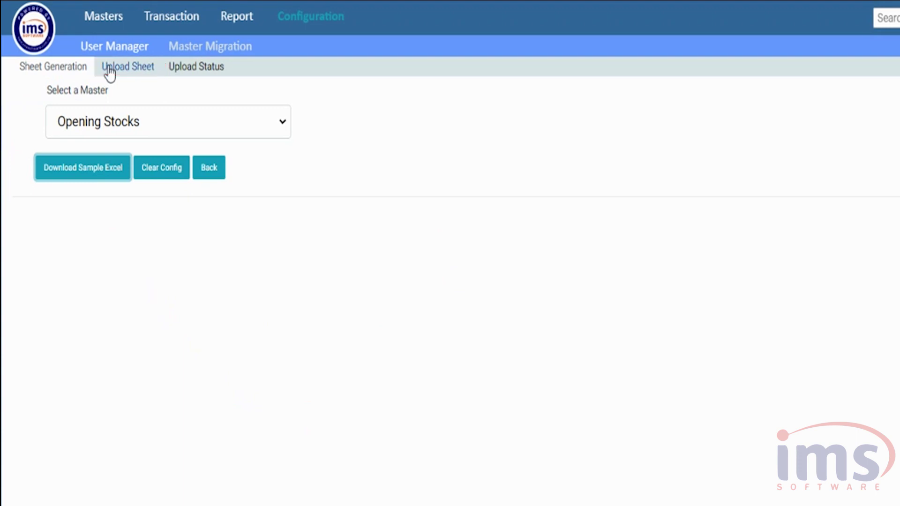
# Upload Opening Stocks Sample.xlsx on the sheet upload page and dismiss the success message.
pyautogui.click(106, 70)
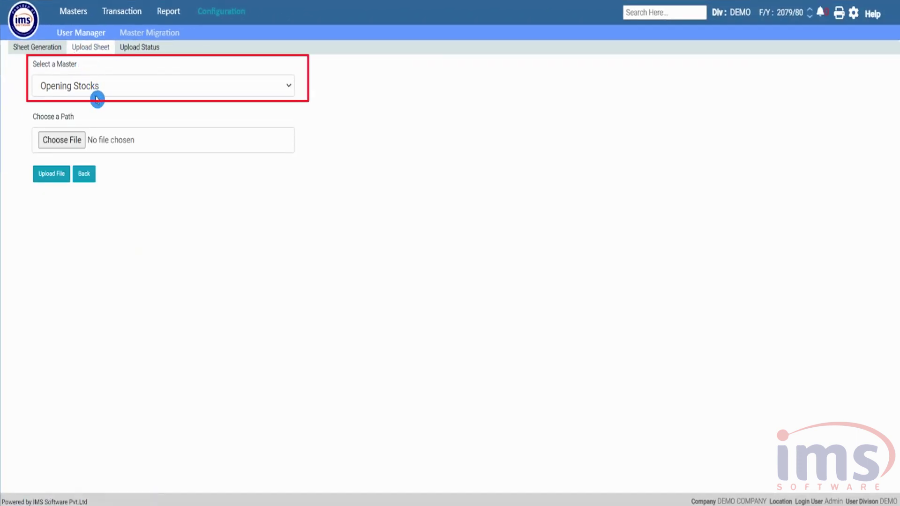
pyautogui.click(74, 141)
pyautogui.click(204, 67)
pyautogui.click(371, 242)
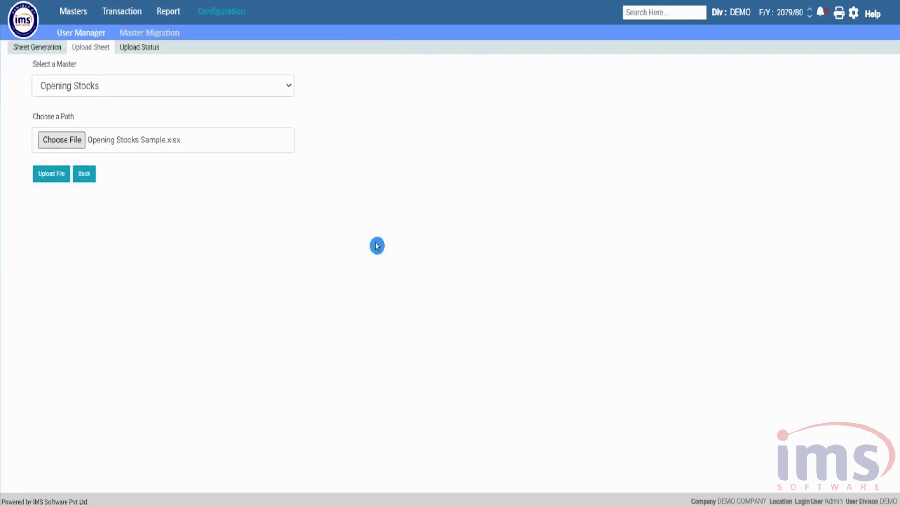
pyautogui.click(57, 179)
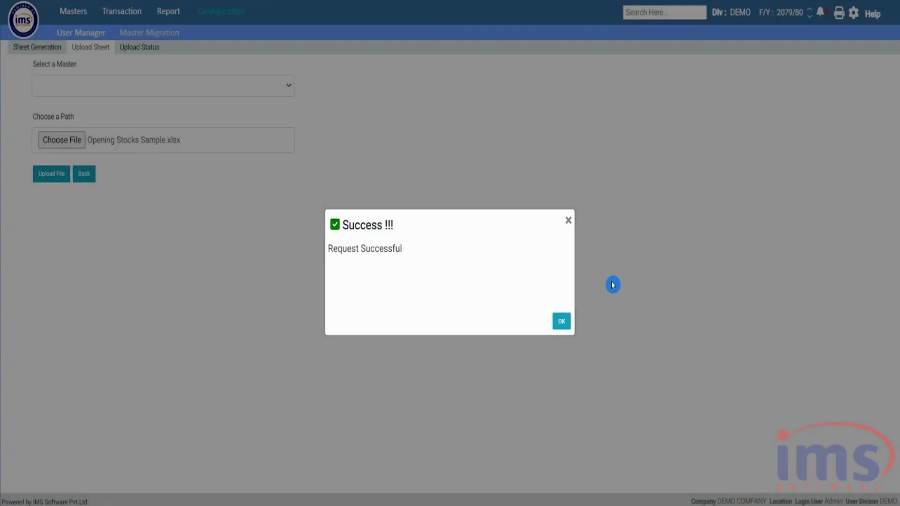
pyautogui.click(562, 321)
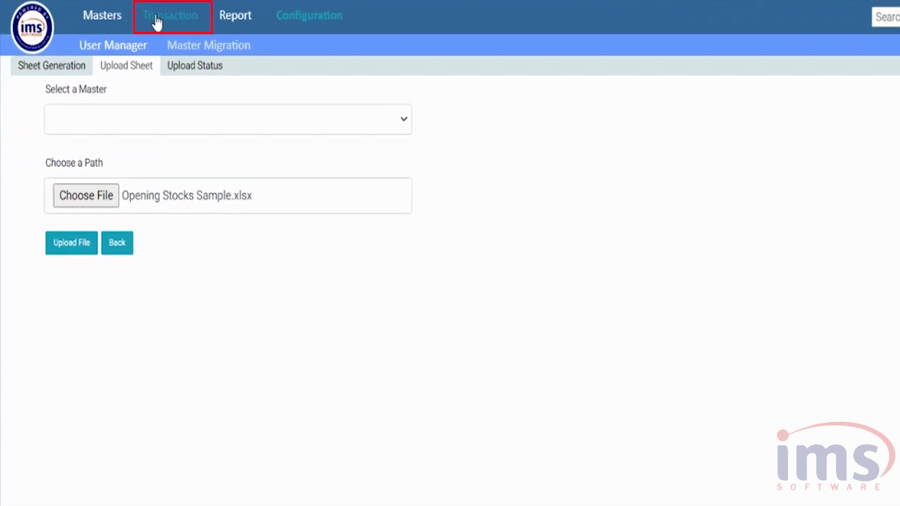
# Open Opening Stock Entry and load uploaded voucher OP133 listing Dettol and Life Buoy (350.00).
pyautogui.click(158, 21)
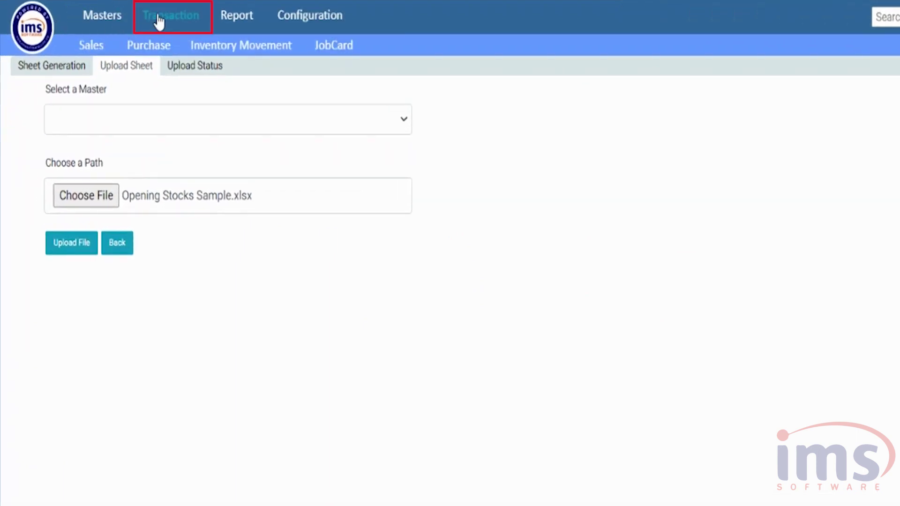
pyautogui.click(218, 46)
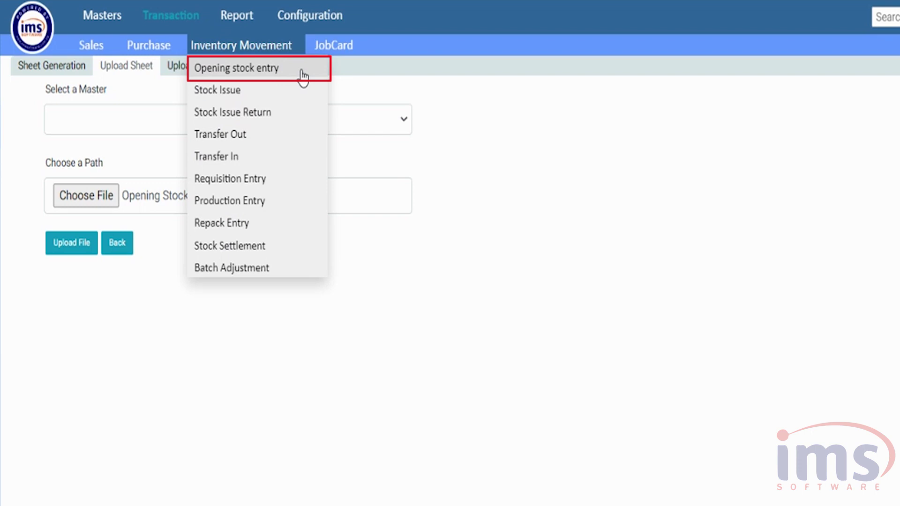
pyautogui.click(300, 76)
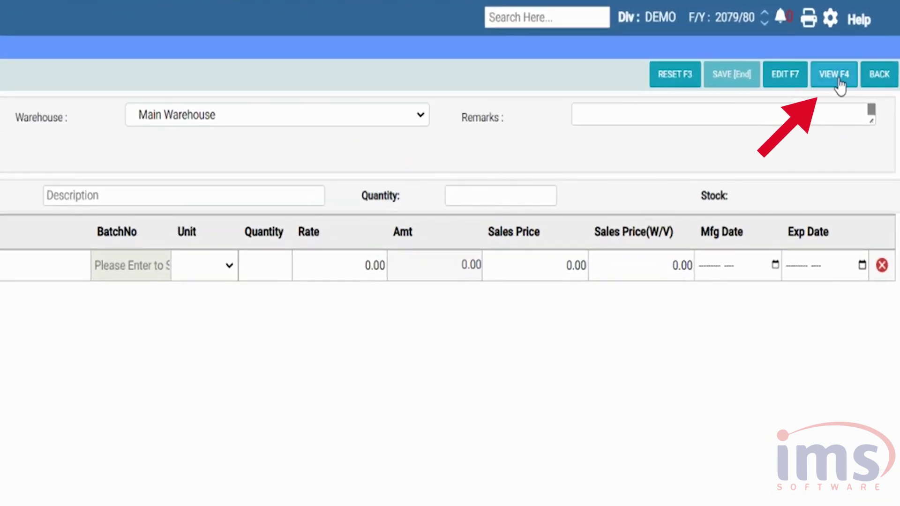
pyautogui.click(837, 78)
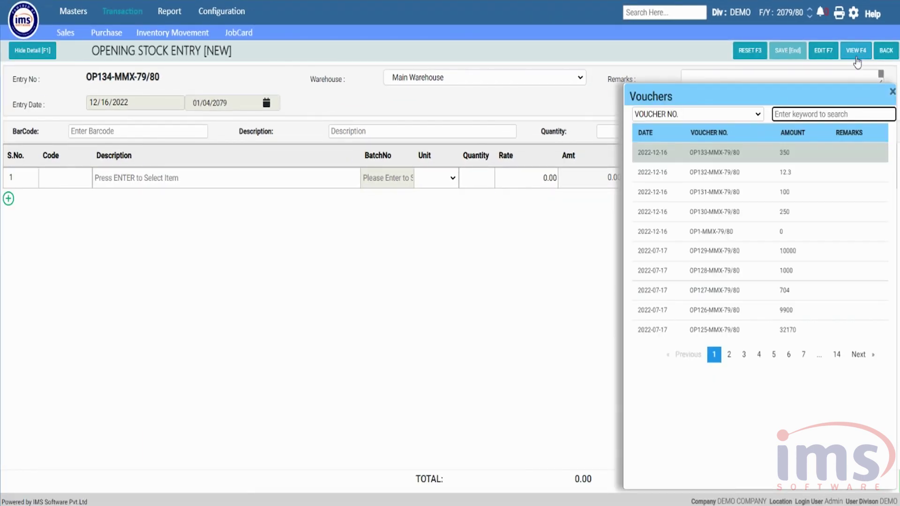
pyautogui.click(782, 153)
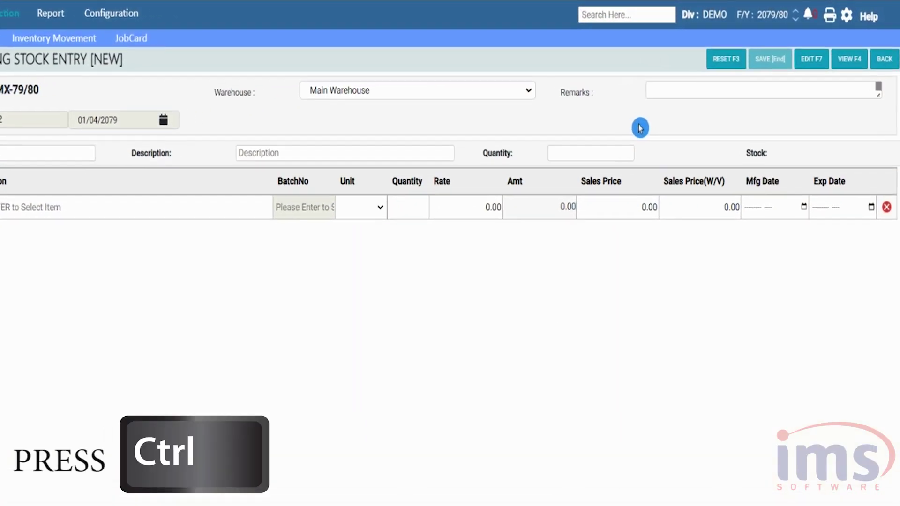
# Carry the previous fiscal year's opening stock forward into the DEMO division and save.
pyautogui.press('ctrl')
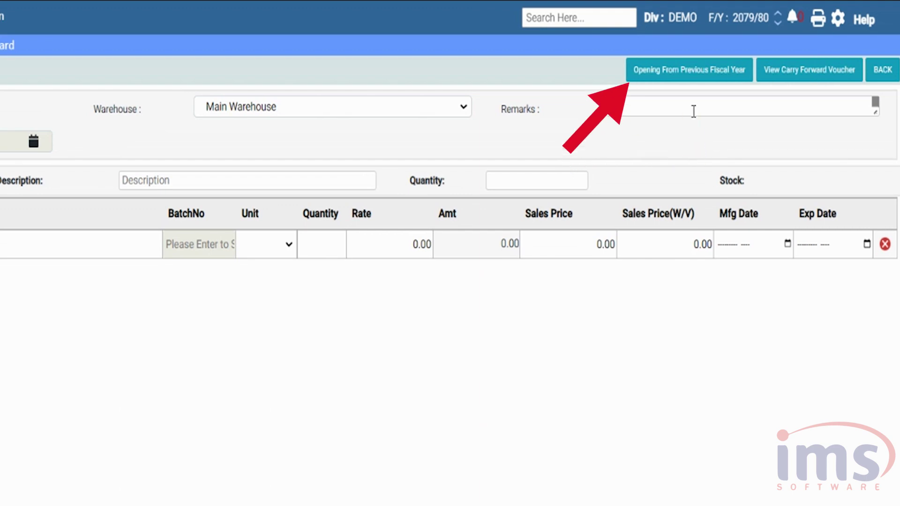
pyautogui.click(692, 77)
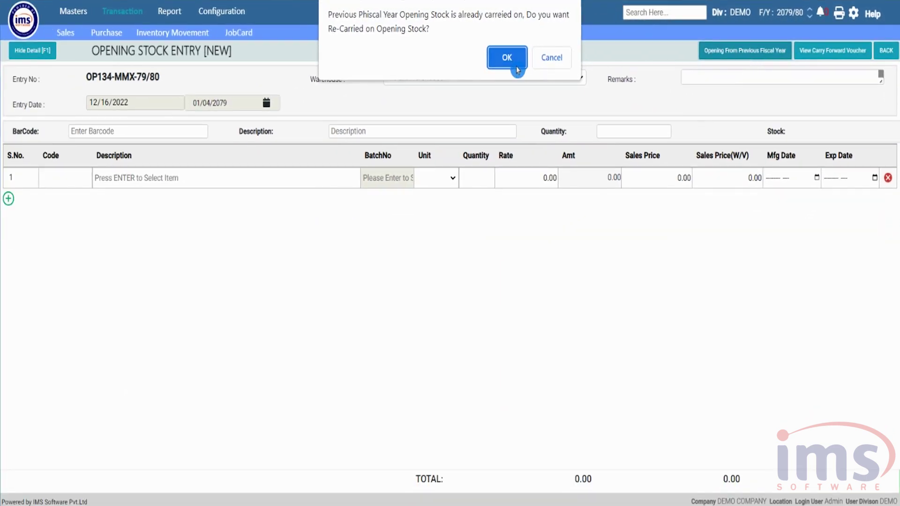
pyautogui.click(507, 57)
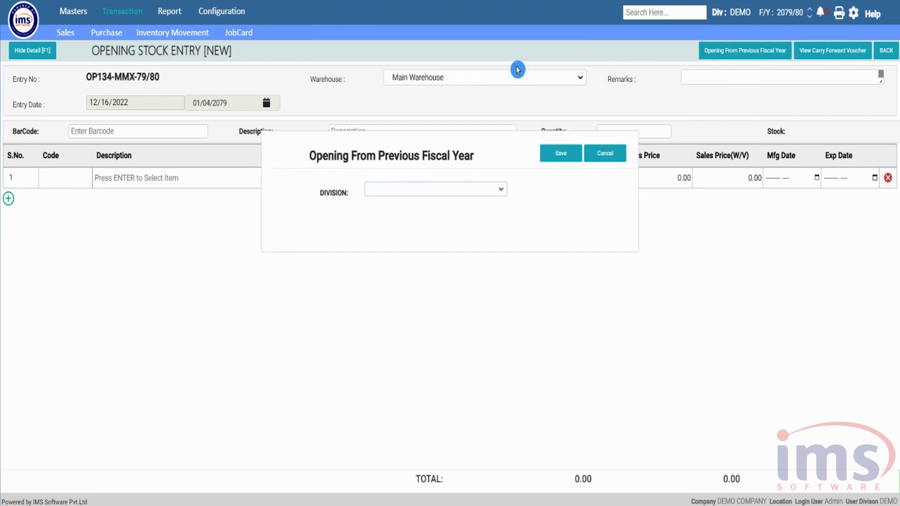
pyautogui.click(500, 195)
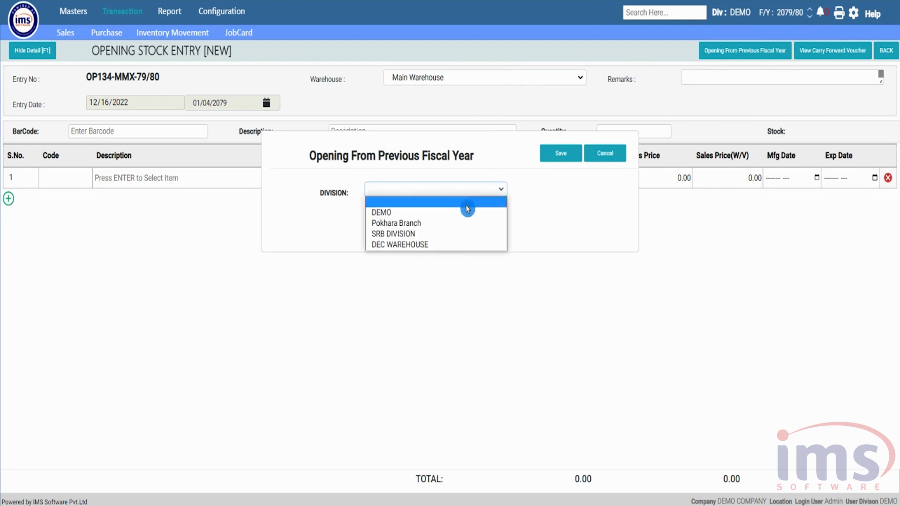
pyautogui.click(402, 213)
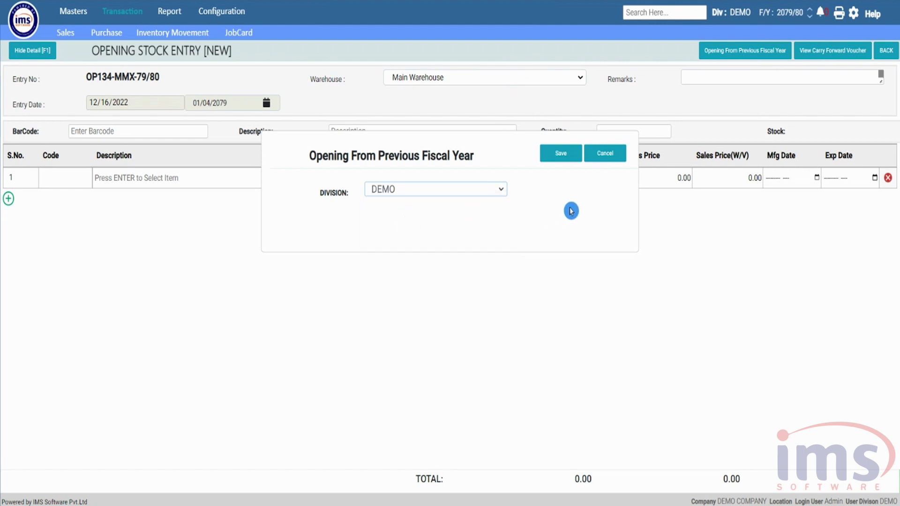
pyautogui.click(561, 153)
pyautogui.click(561, 322)
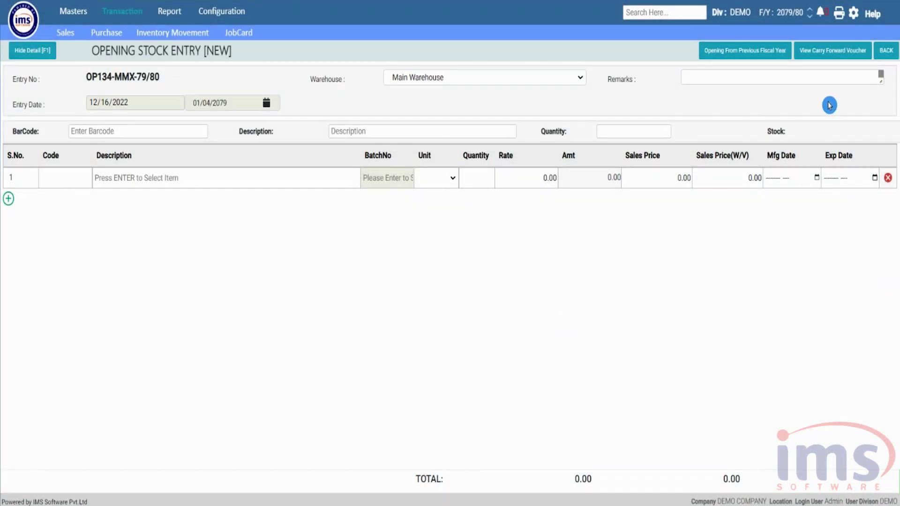
# Load carry-forward voucher OP1, totalling 42025.20.
pyautogui.click(831, 52)
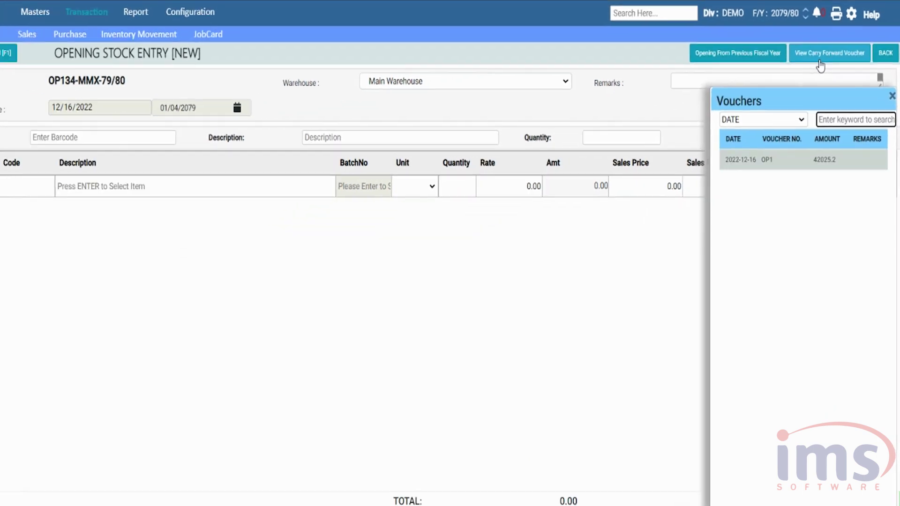
pyautogui.click(834, 164)
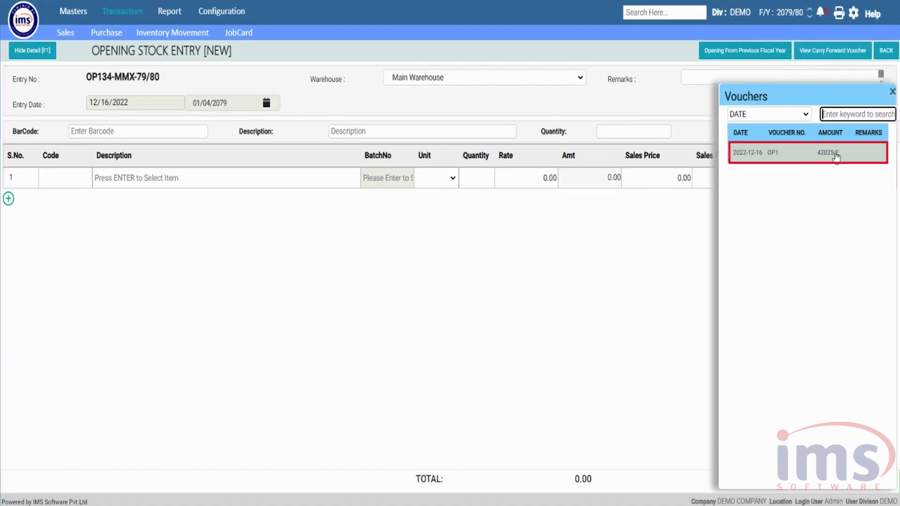
pyautogui.click(834, 158)
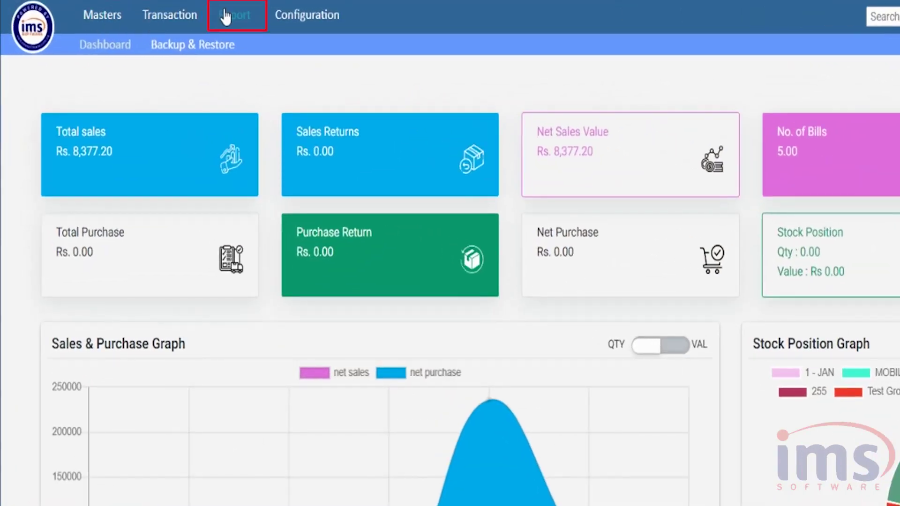
# Run the Opening Stock Report for item group Body Soap, review Dettol and Life buoy, then close it.
pyautogui.click(226, 16)
pyautogui.click(300, 47)
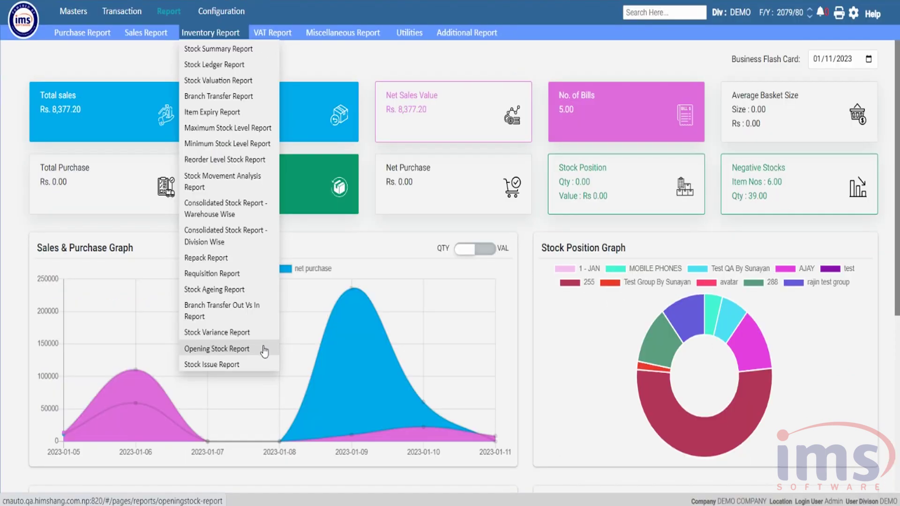
pyautogui.click(264, 349)
pyautogui.click(592, 425)
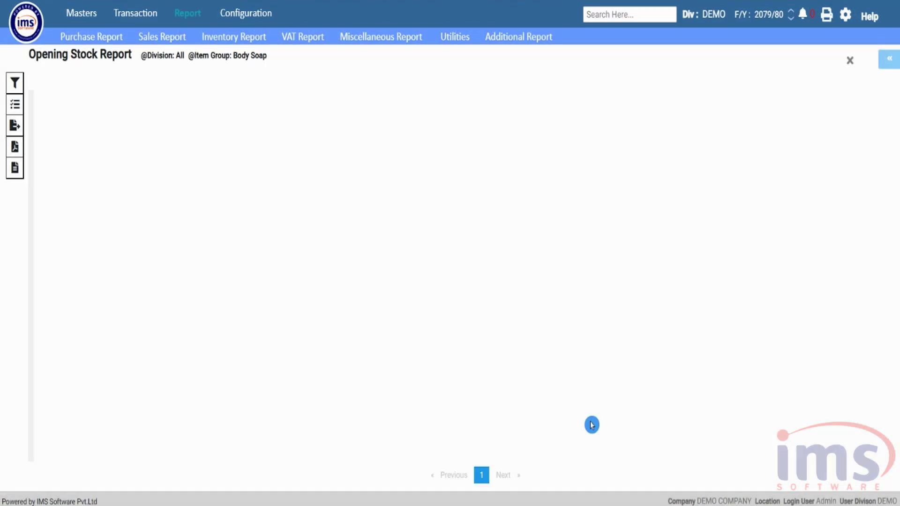
pyautogui.click(591, 287)
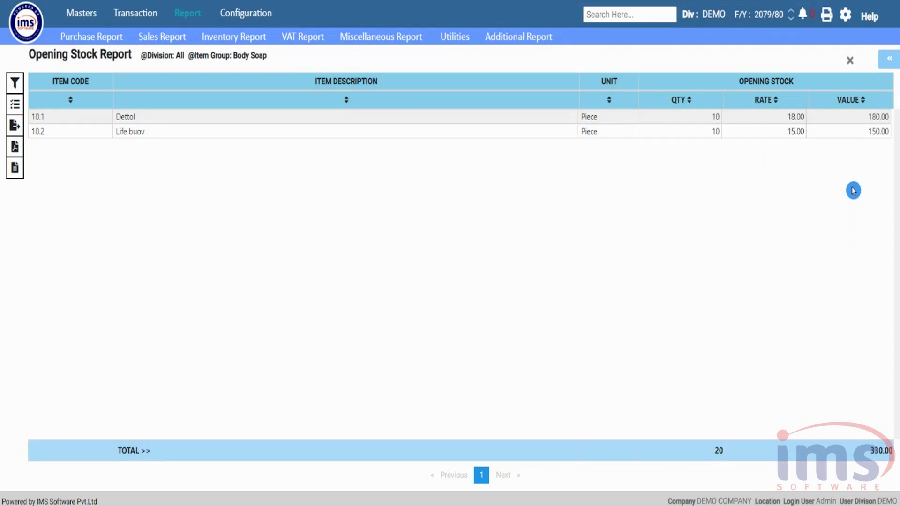
pyautogui.click(850, 60)
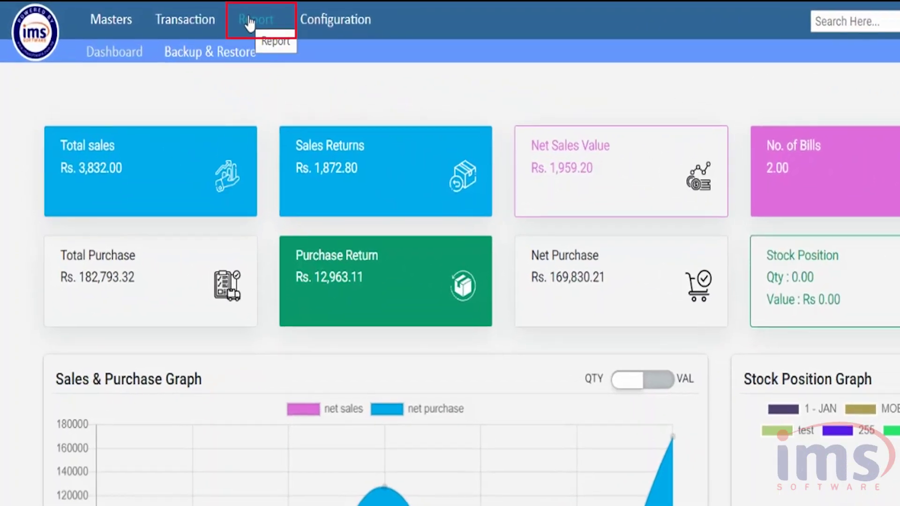
# Run the Stock Summary Report for the period 07/17/2022 to 01/23/2023.
pyautogui.click(250, 24)
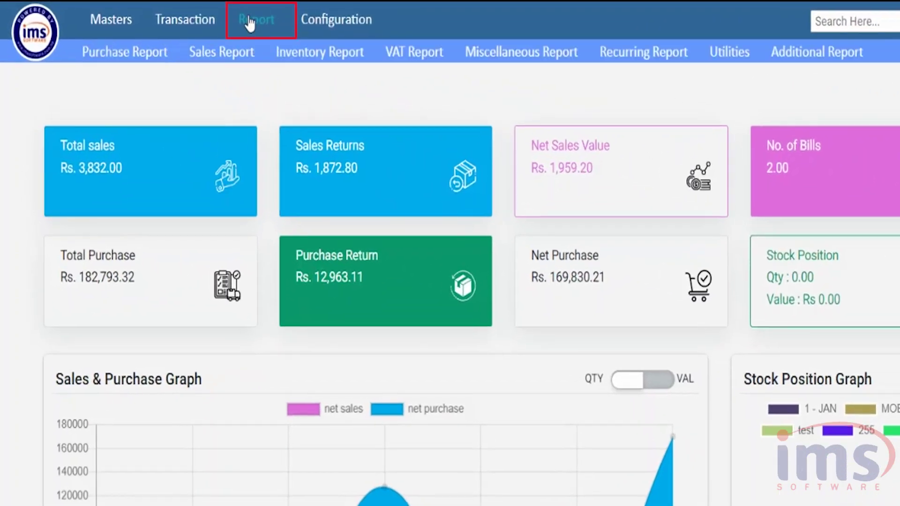
pyautogui.click(286, 49)
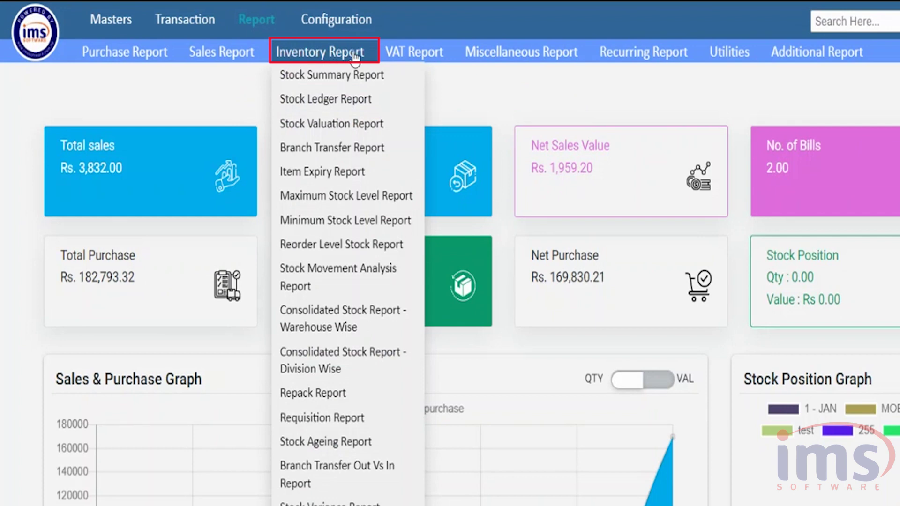
pyautogui.click(407, 80)
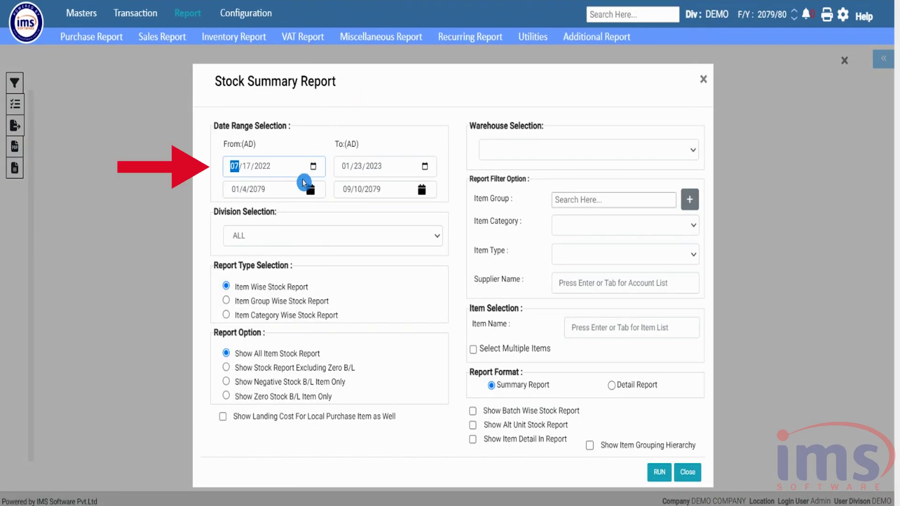
pyautogui.click(315, 167)
pyautogui.click(238, 300)
pyautogui.click(424, 166)
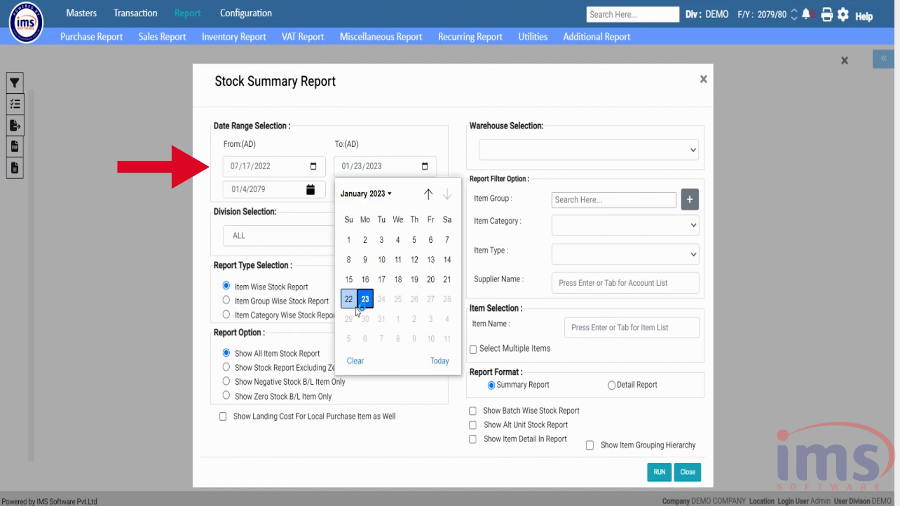
pyautogui.click(364, 299)
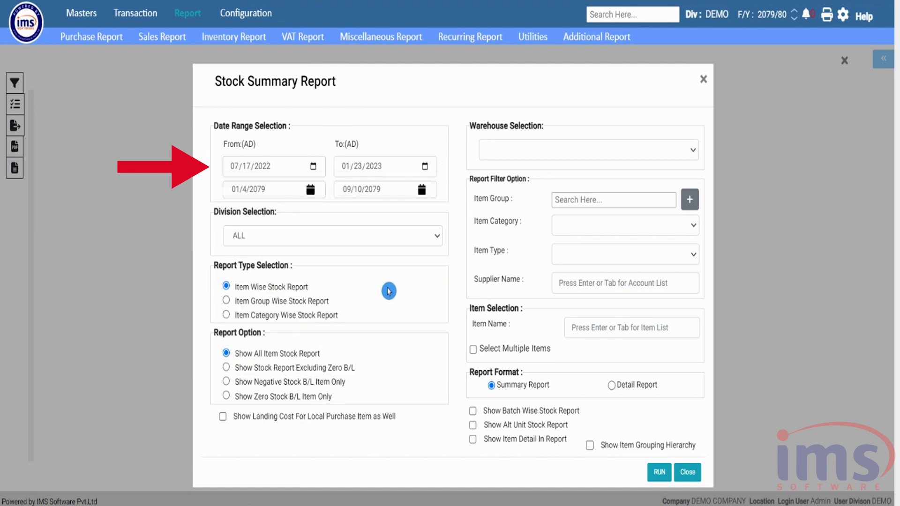
pyautogui.click(660, 472)
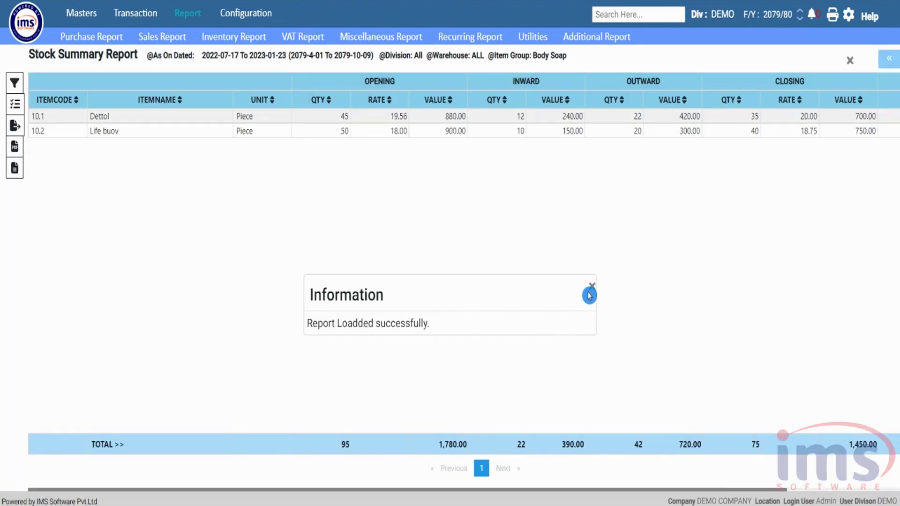